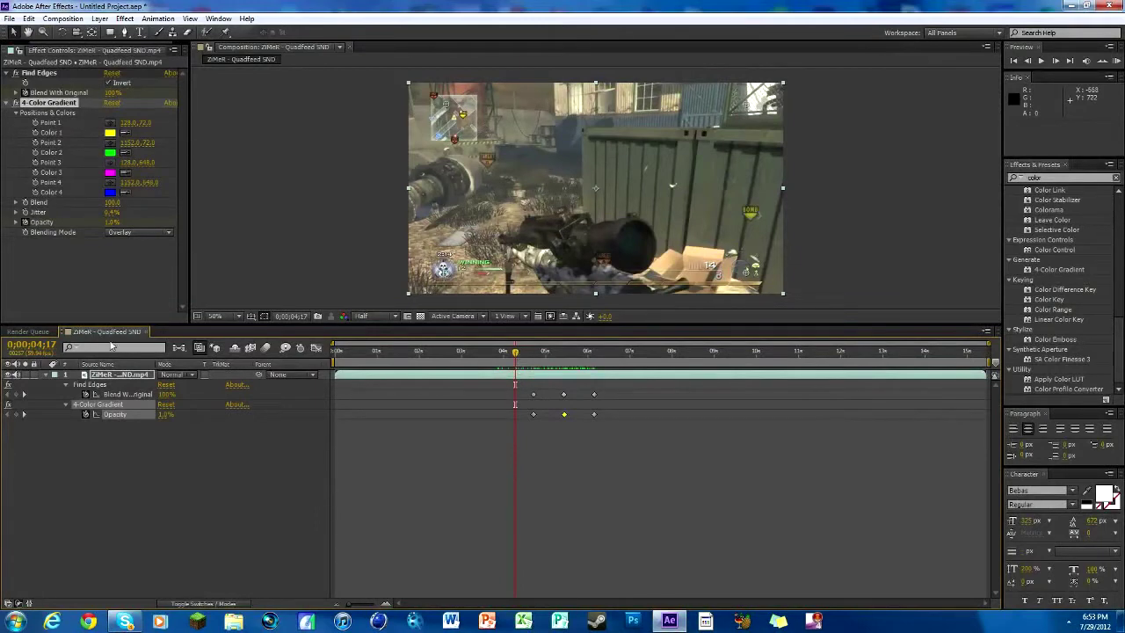
Deselect the opacity keyframe and preview the clip around the keyframes from 4;26.
click(143, 296)
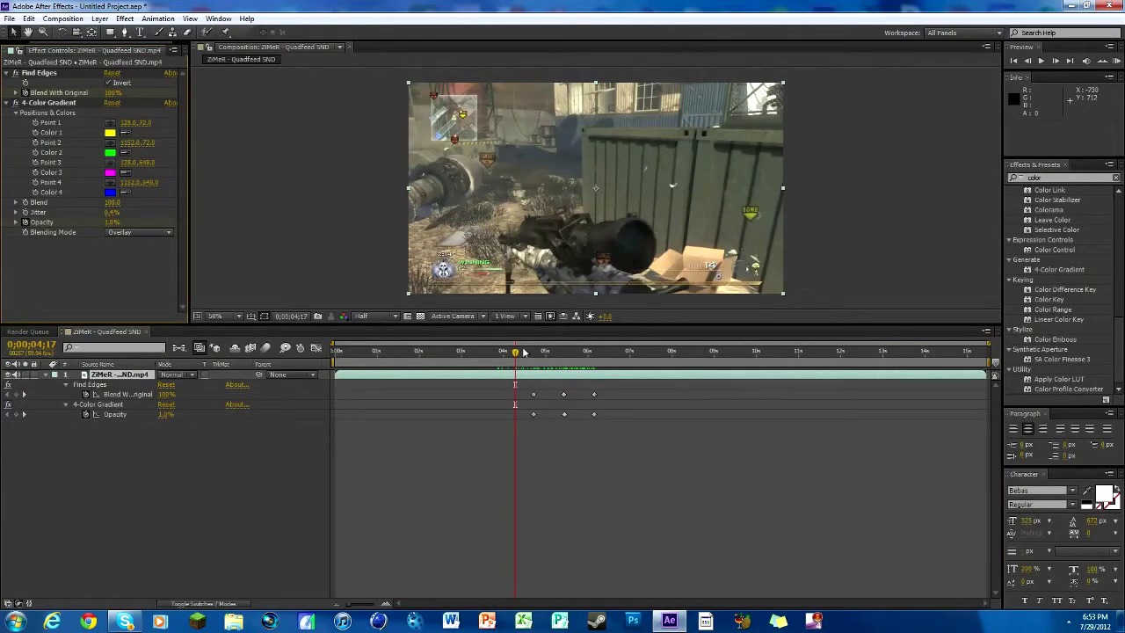
drag(515, 352, 529, 356)
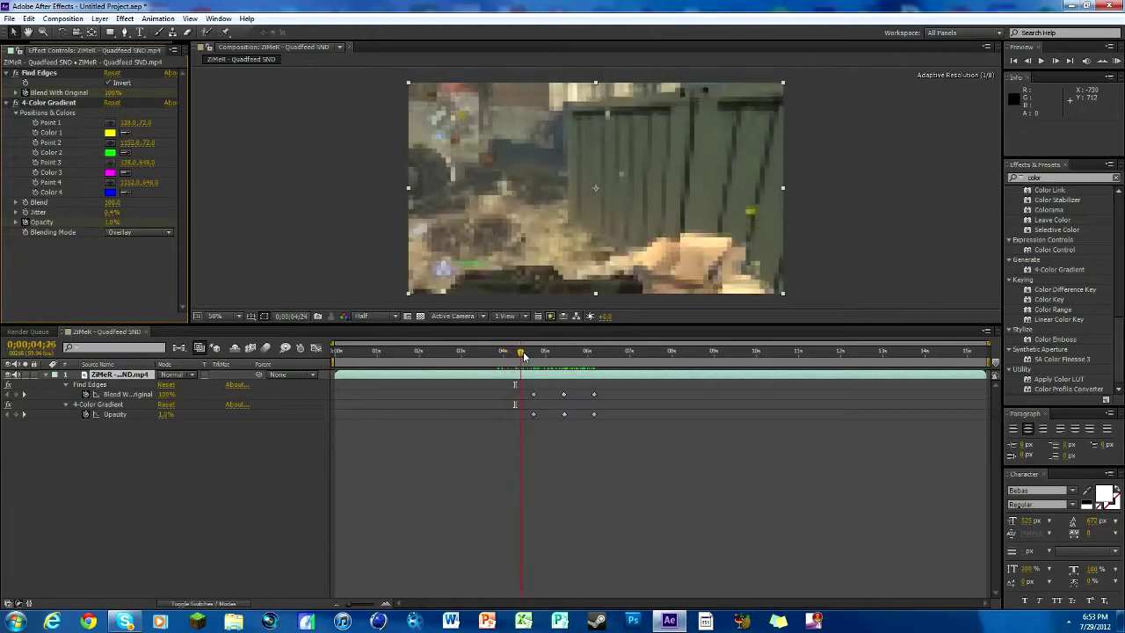
drag(529, 356, 521, 354)
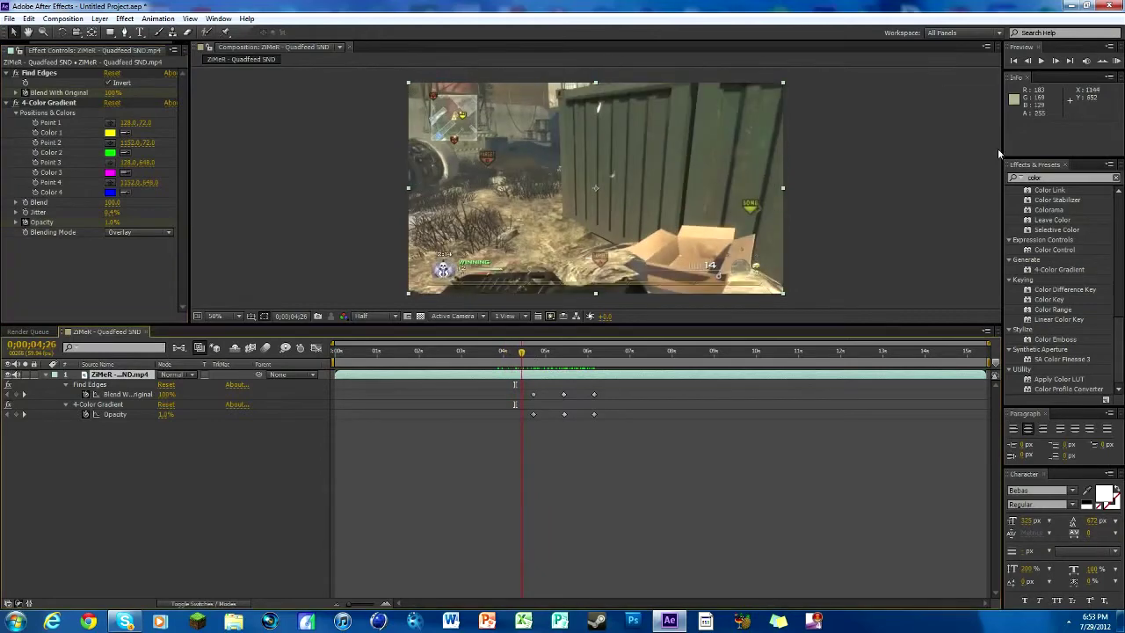
click(1040, 60)
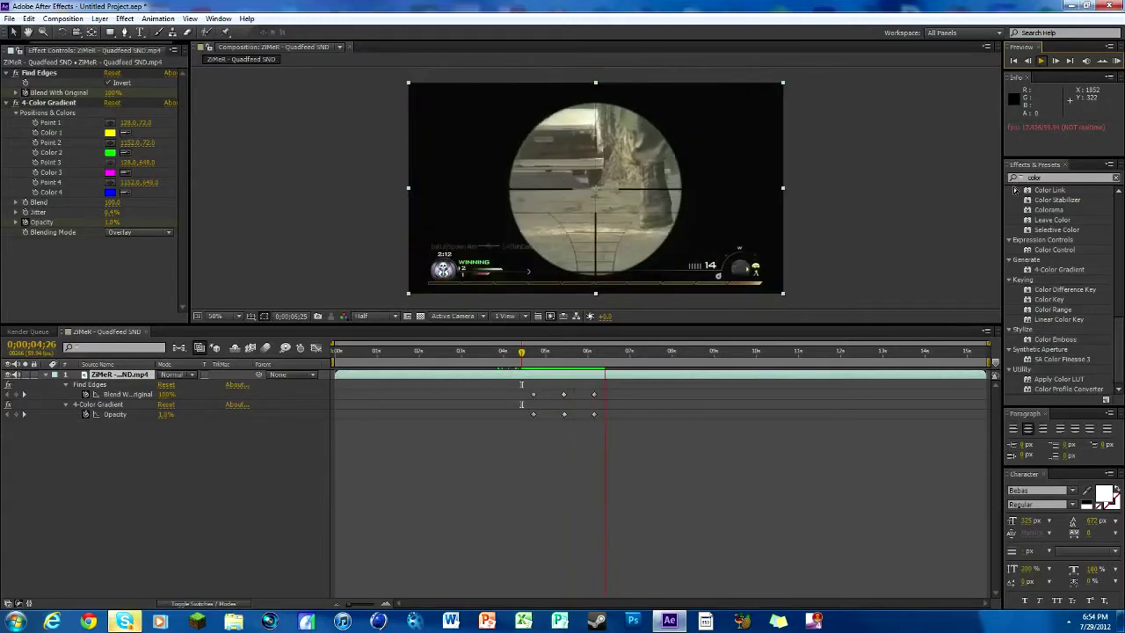
click(610, 354)
drag(610, 355, 581, 351)
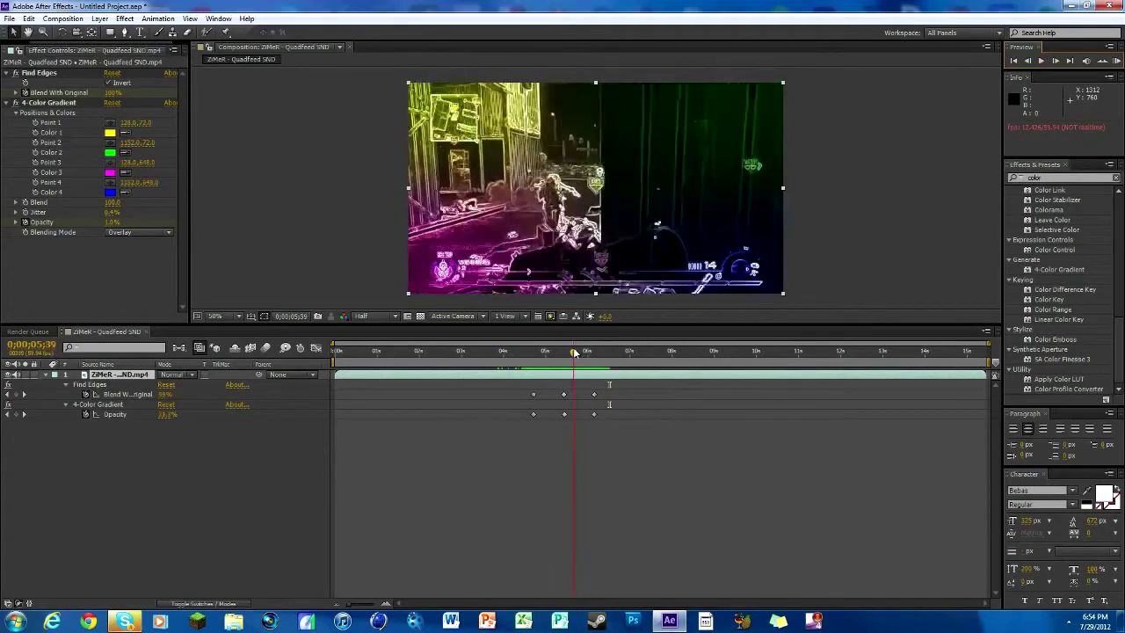
Delete the last keyframes of both effects.
drag(581, 351, 567, 351)
drag(621, 449, 584, 400)
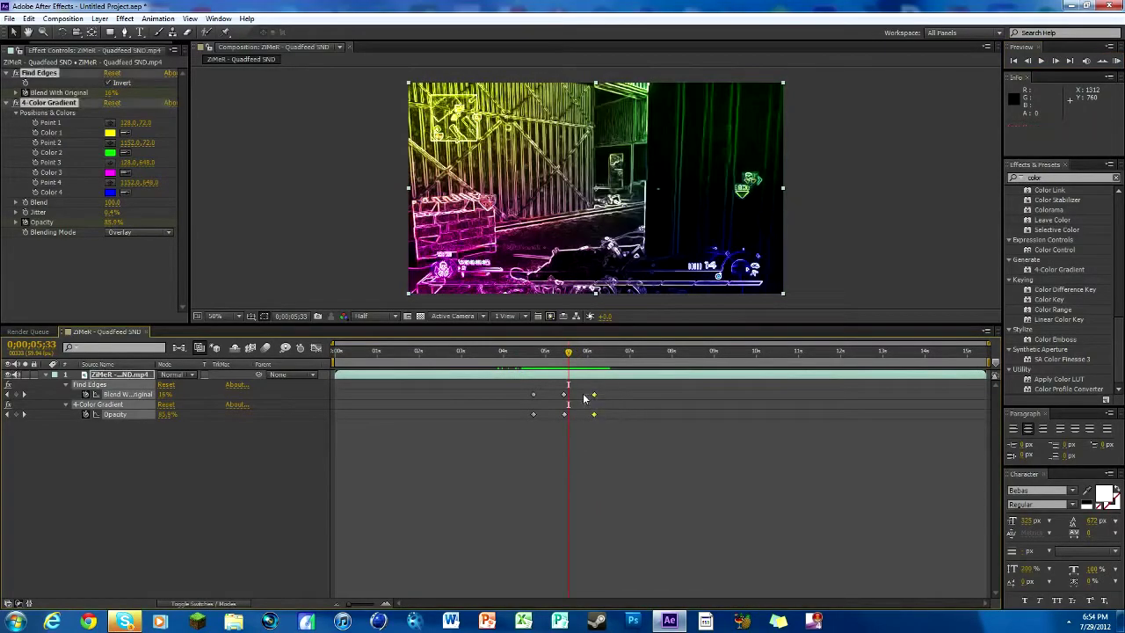
key(Delete)
click(564, 353)
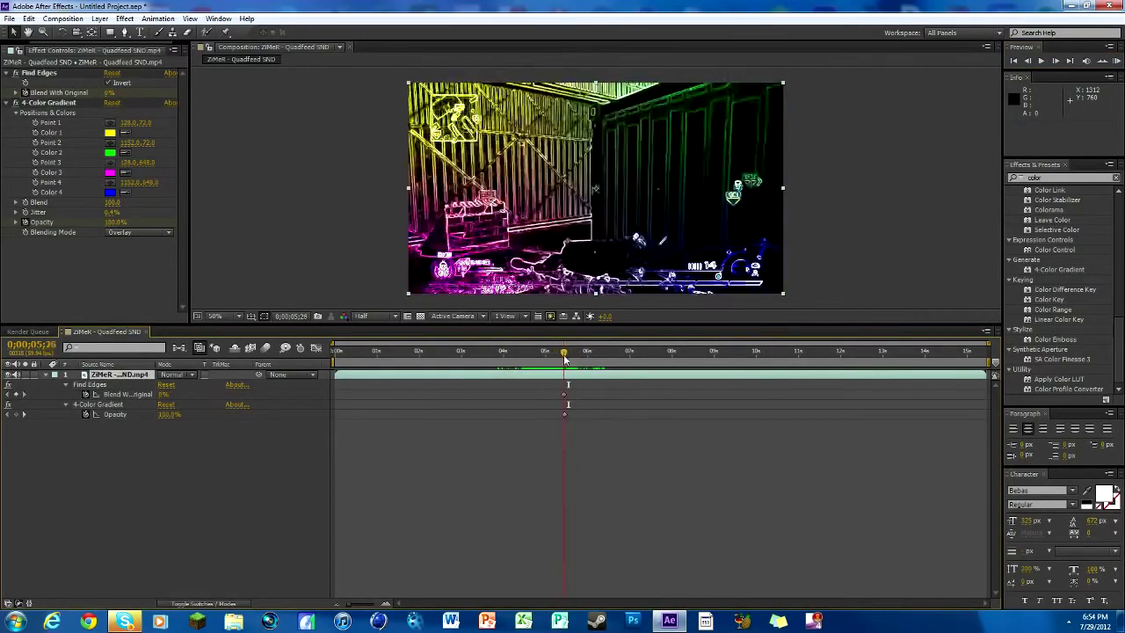
drag(563, 354, 586, 362)
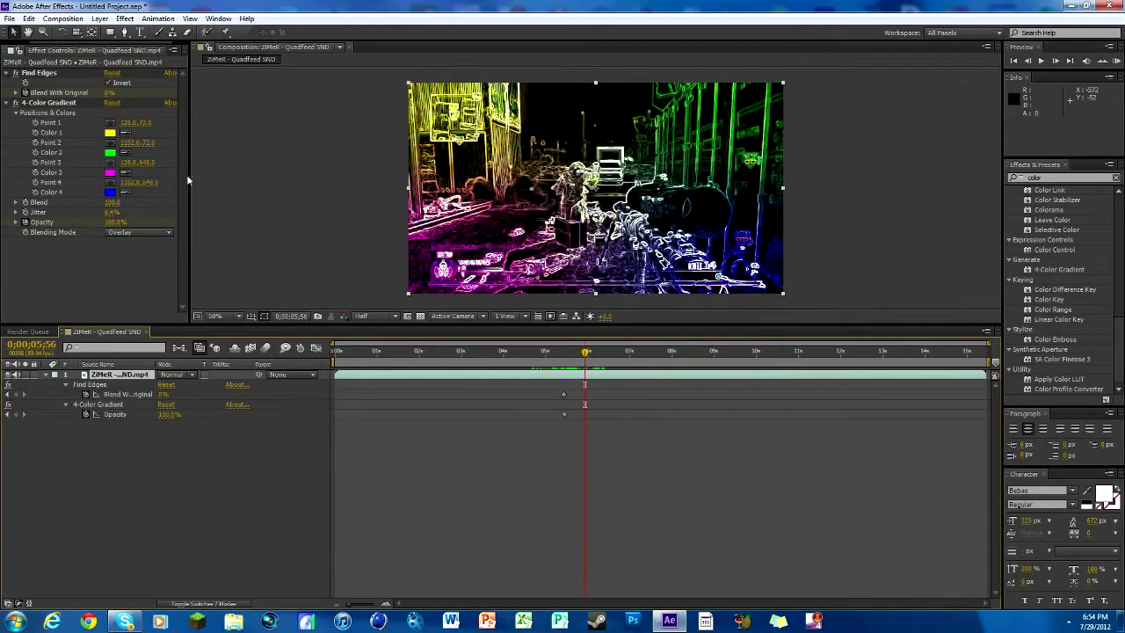
Toggle Find Edges Invert on for a dark glowing look.
click(108, 83)
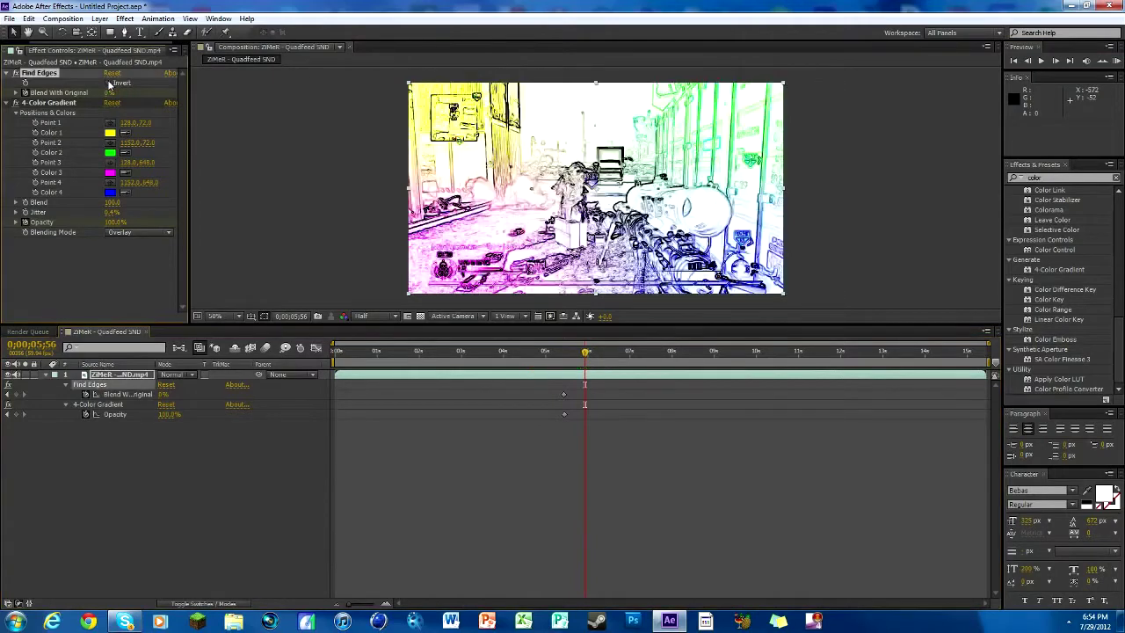
click(109, 82)
click(108, 83)
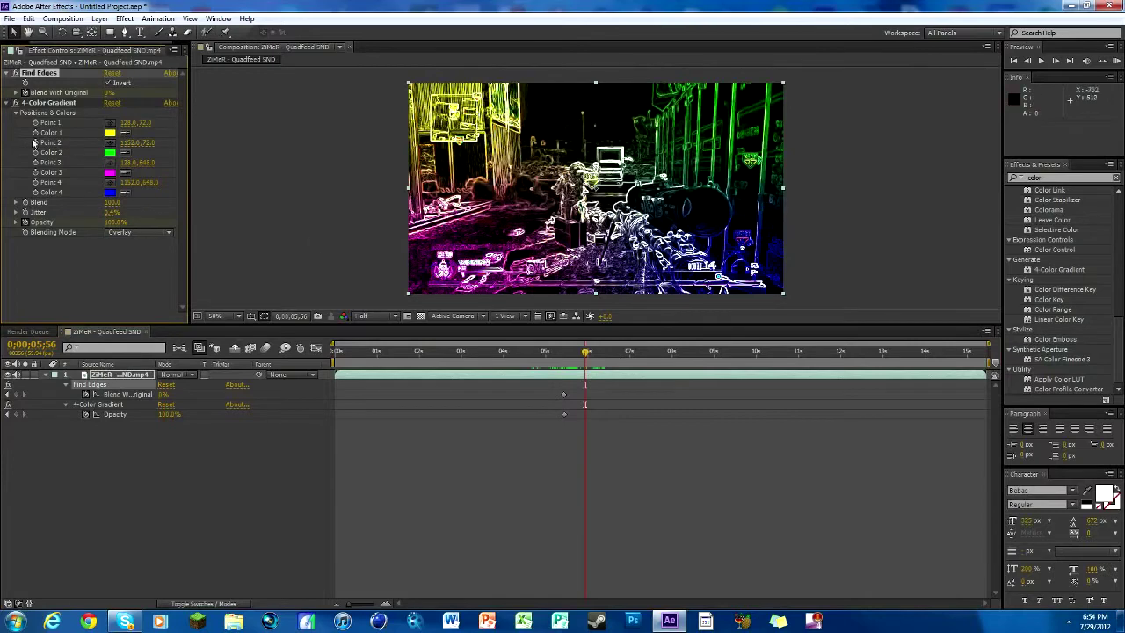
Delete the Find Edges and 4-Color Gradient effects.
key(Delete)
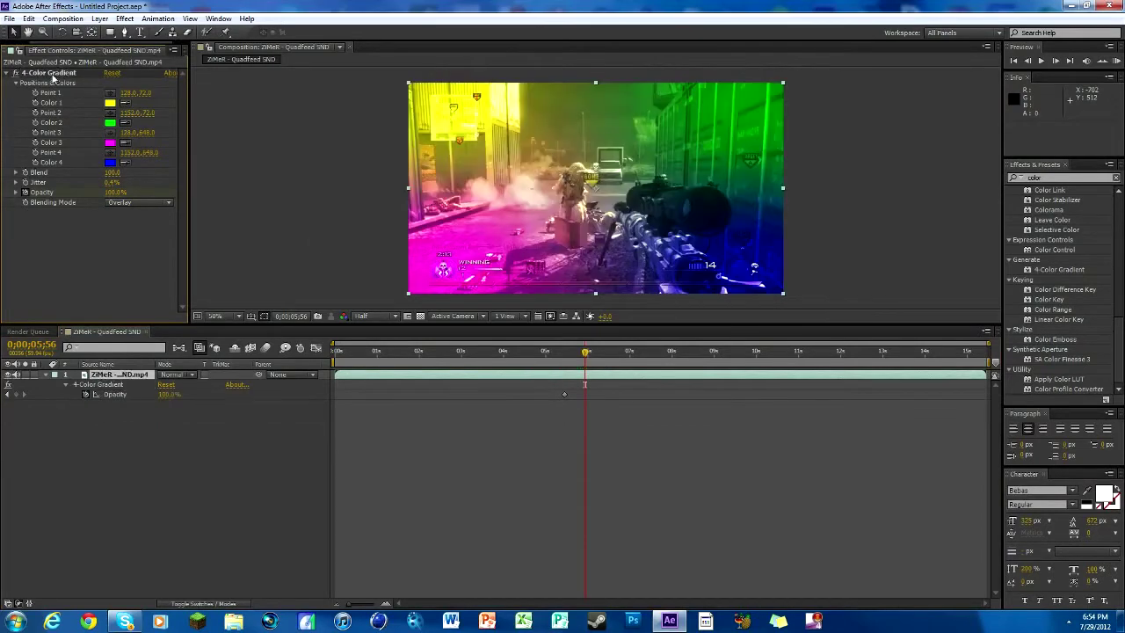
click(48, 73)
key(Delete)
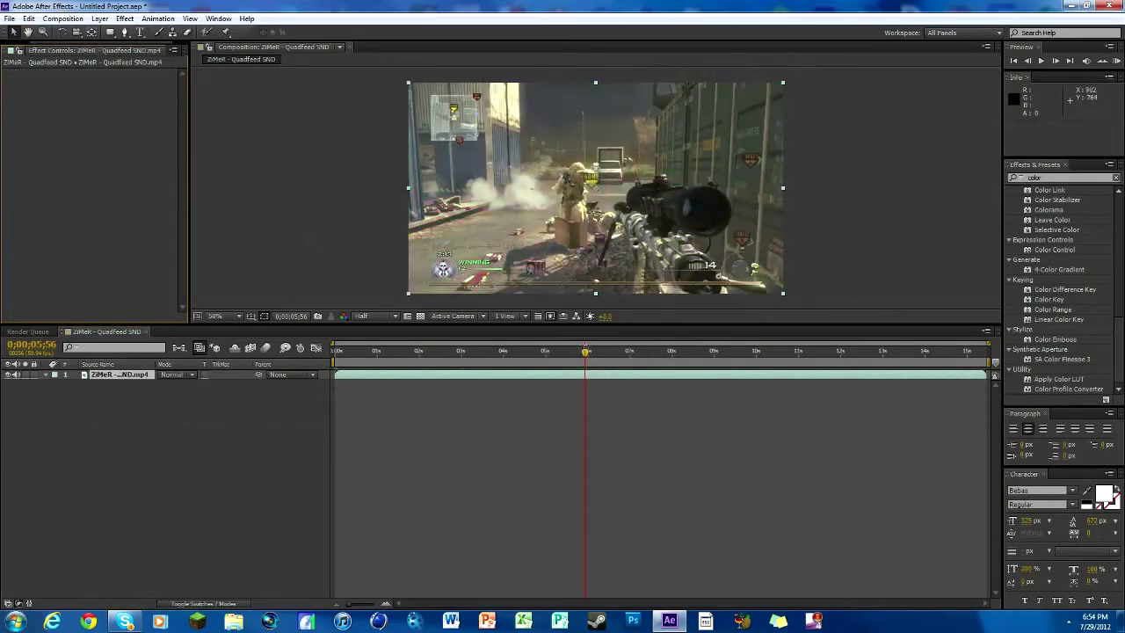
Search 'find' in Effects & Presets and apply Find Edges to the gameplay layer.
mouse_move(585, 351)
mouse_down()
mouse_move(448, 352)
mouse_move(666, 352)
mouse_move(506, 356)
mouse_move(574, 359)
mouse_up()
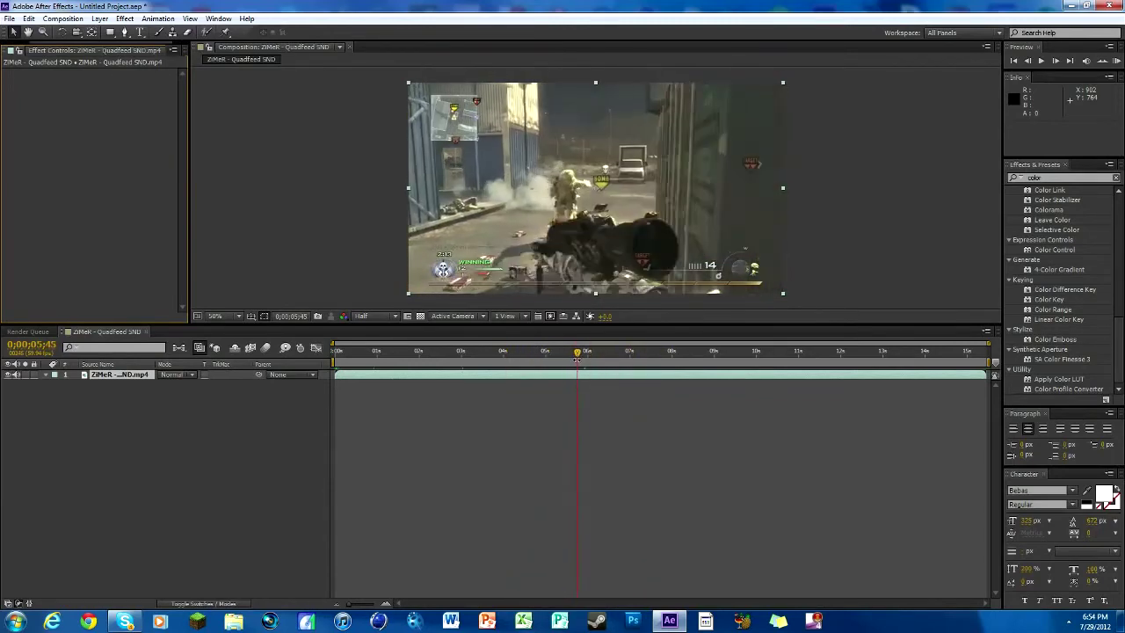
double_click(1040, 178)
text(f)
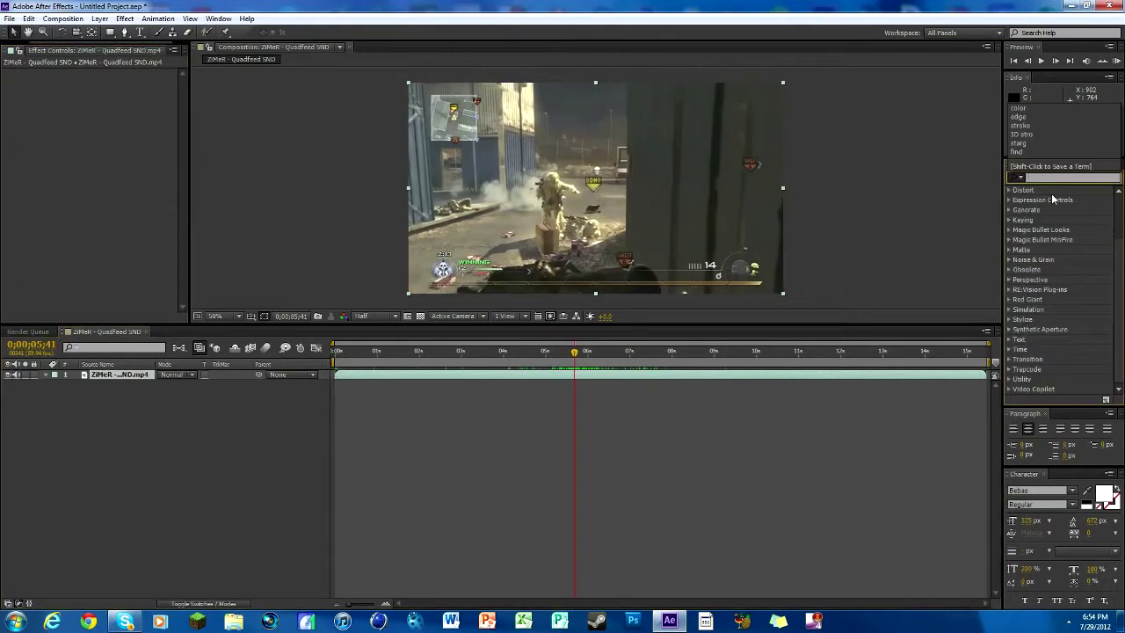
text(ind)
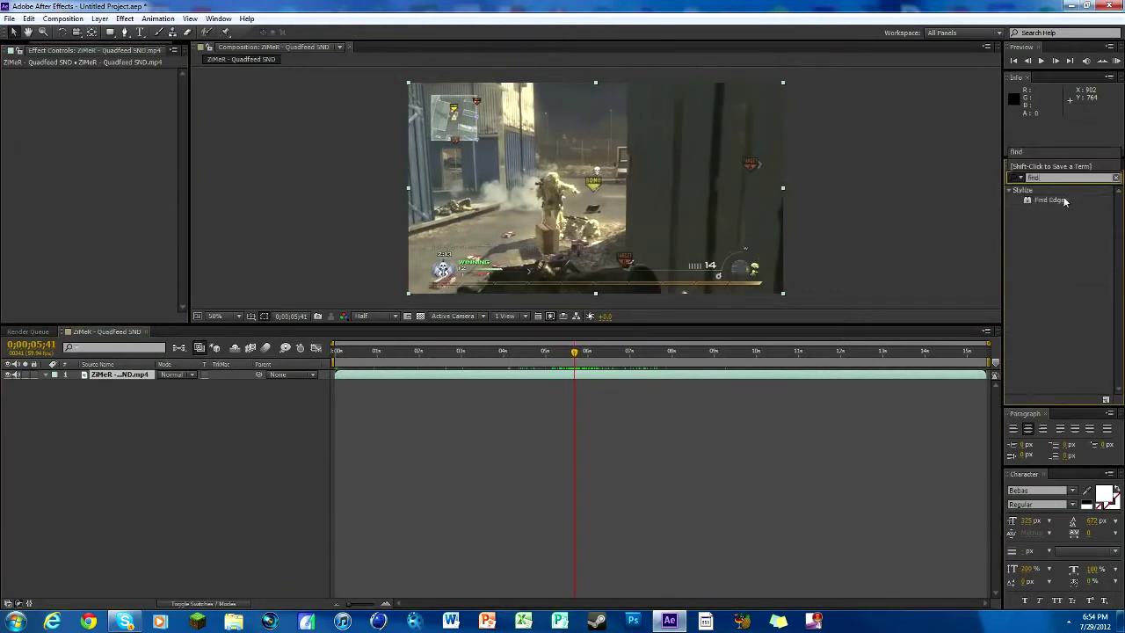
drag(1052, 200, 642, 379)
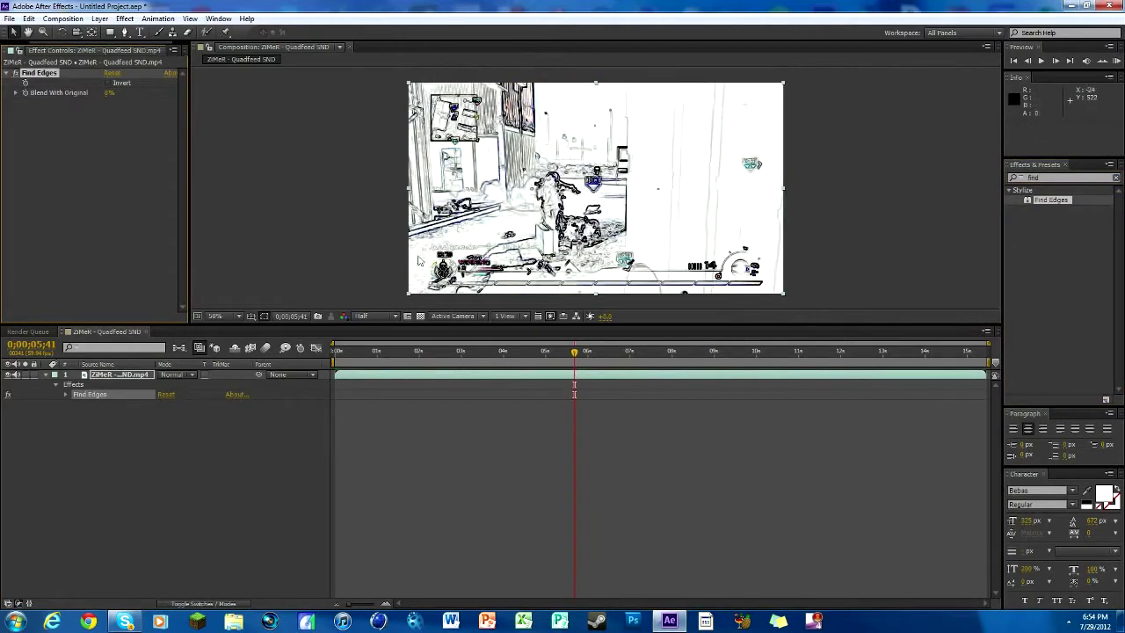
Turn on Find Edges Invert, keep Blend With Original at 0%, and clear the search.
click(107, 84)
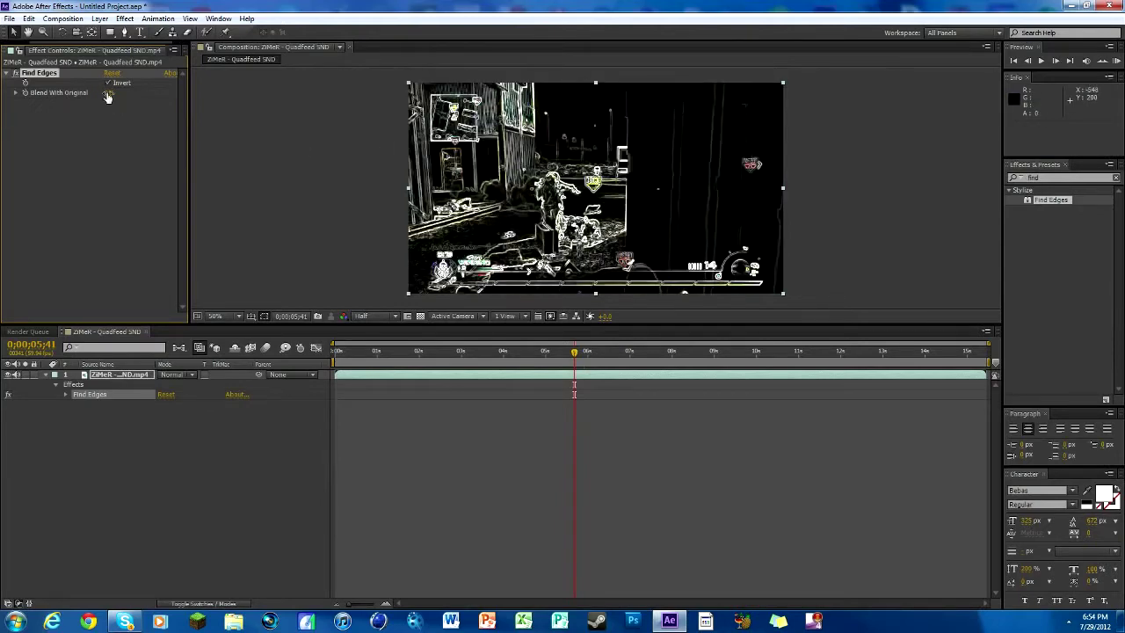
drag(107, 95, 109, 95)
click(108, 160)
click(1058, 177)
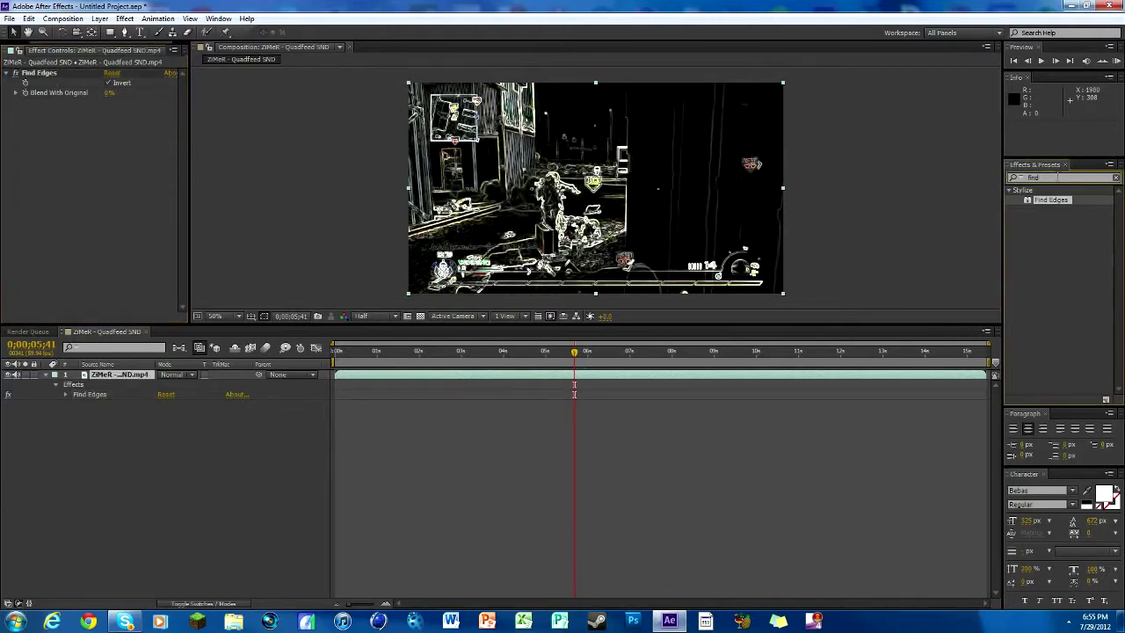
key(BackSpace)
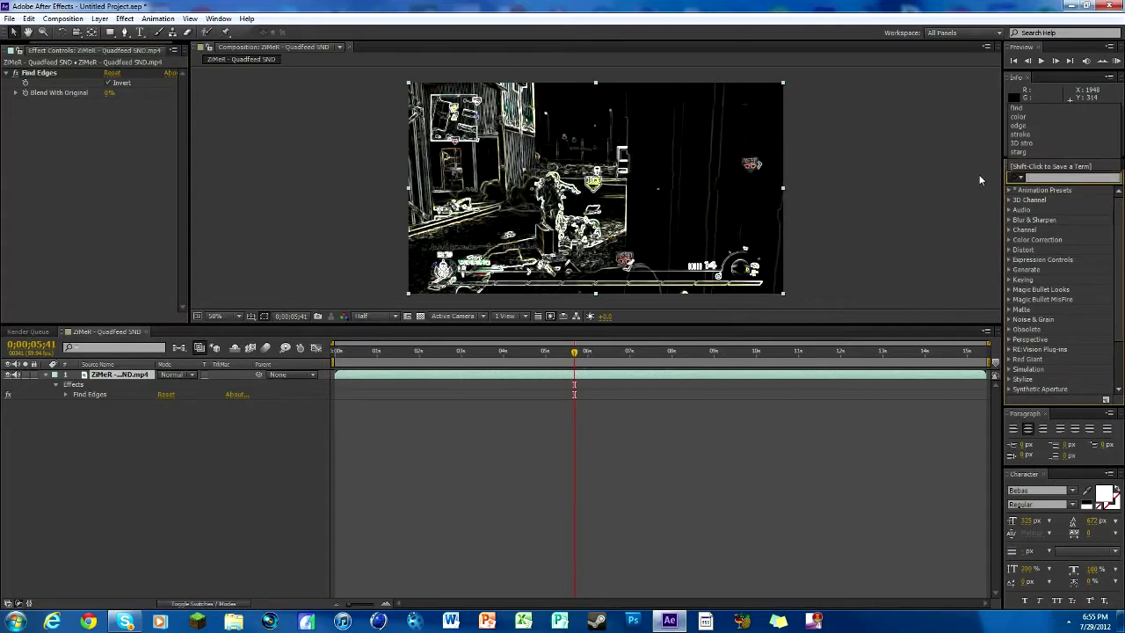
Apply 4-Color Gradient from the Generate category to the gameplay layer.
key(Escape)
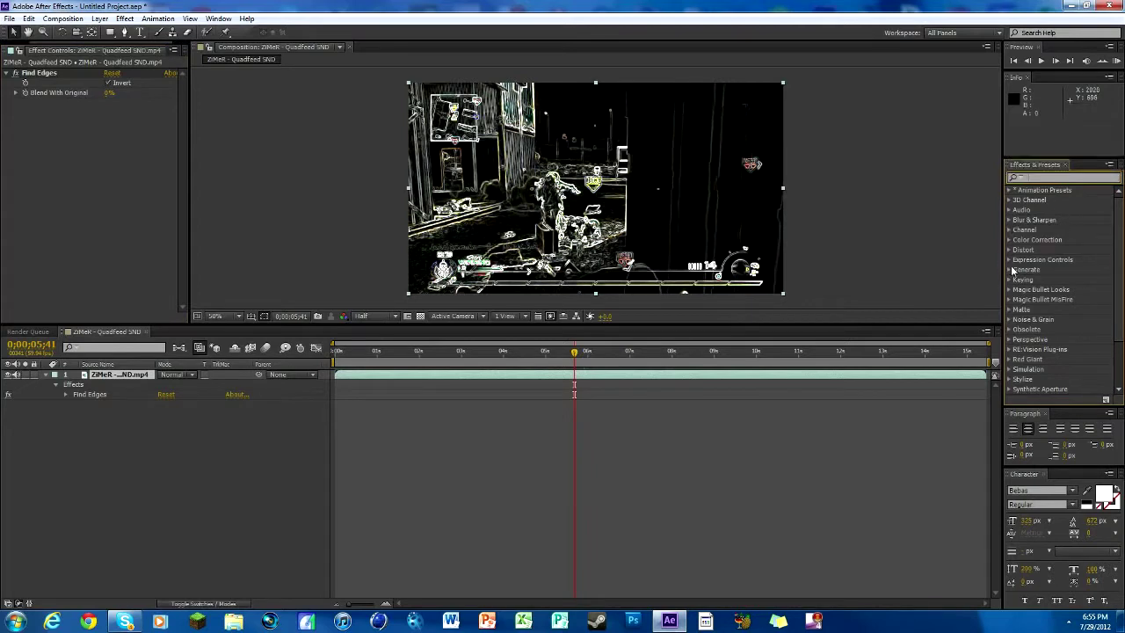
click(1010, 270)
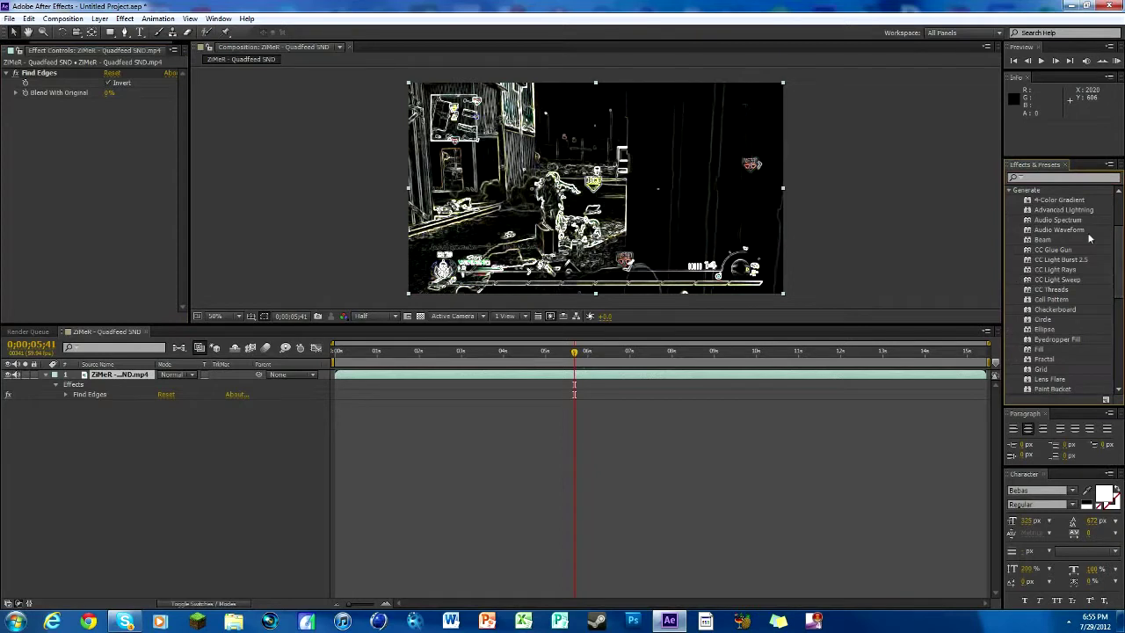
click(1072, 201)
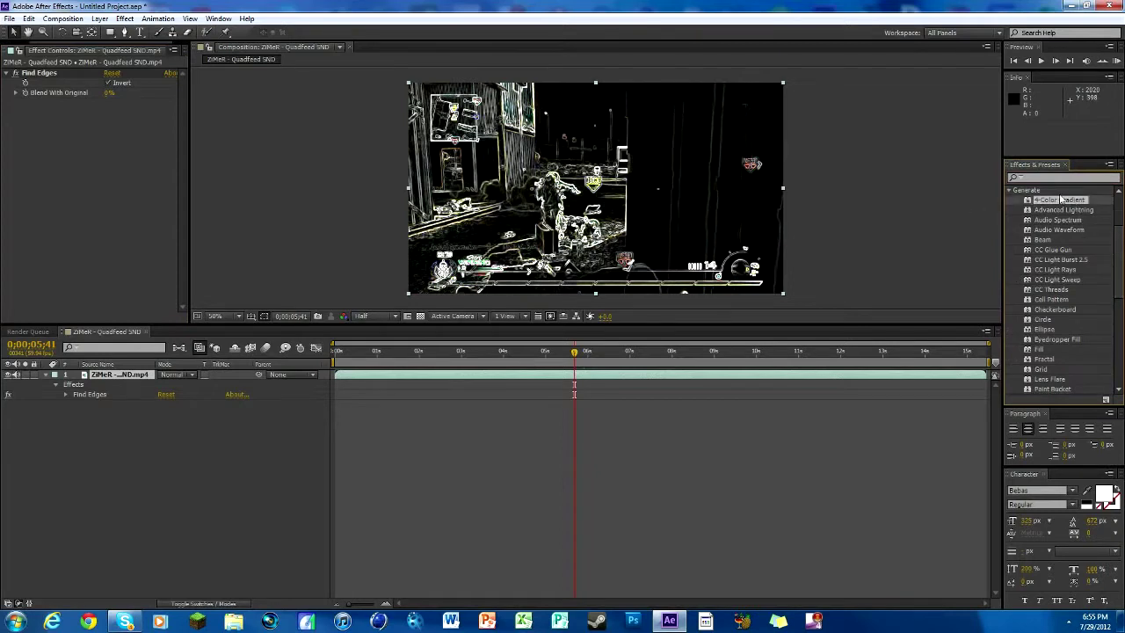
drag(1056, 199, 620, 374)
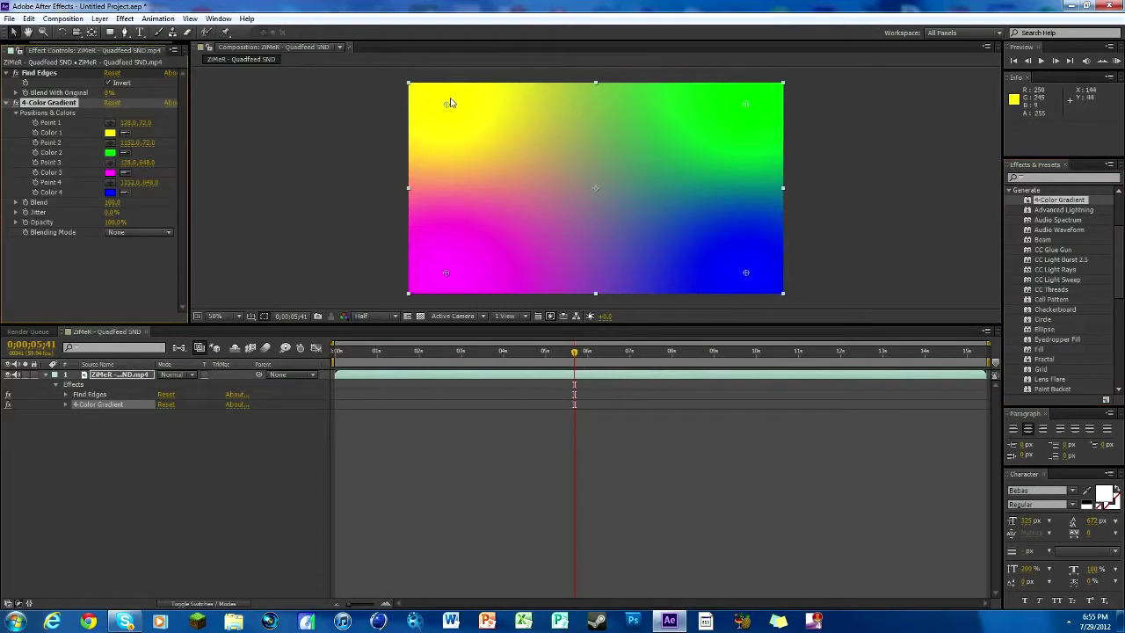
Reposition the gradient points: yellow toward centre, green lower left, blue on the right.
drag(446, 105, 579, 156)
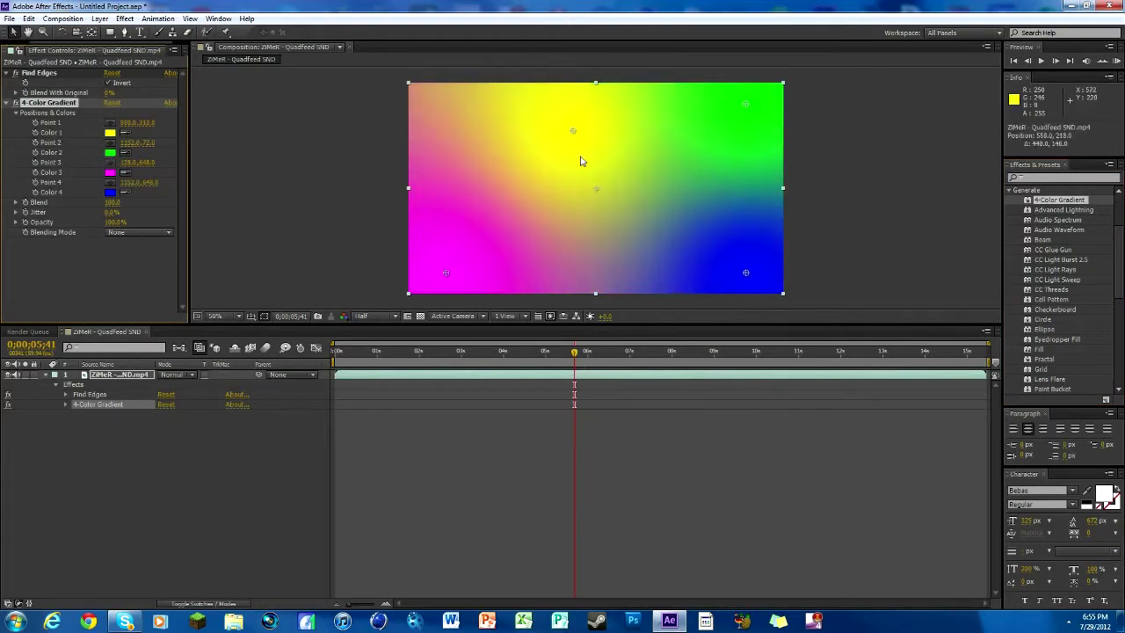
drag(745, 273, 457, 193)
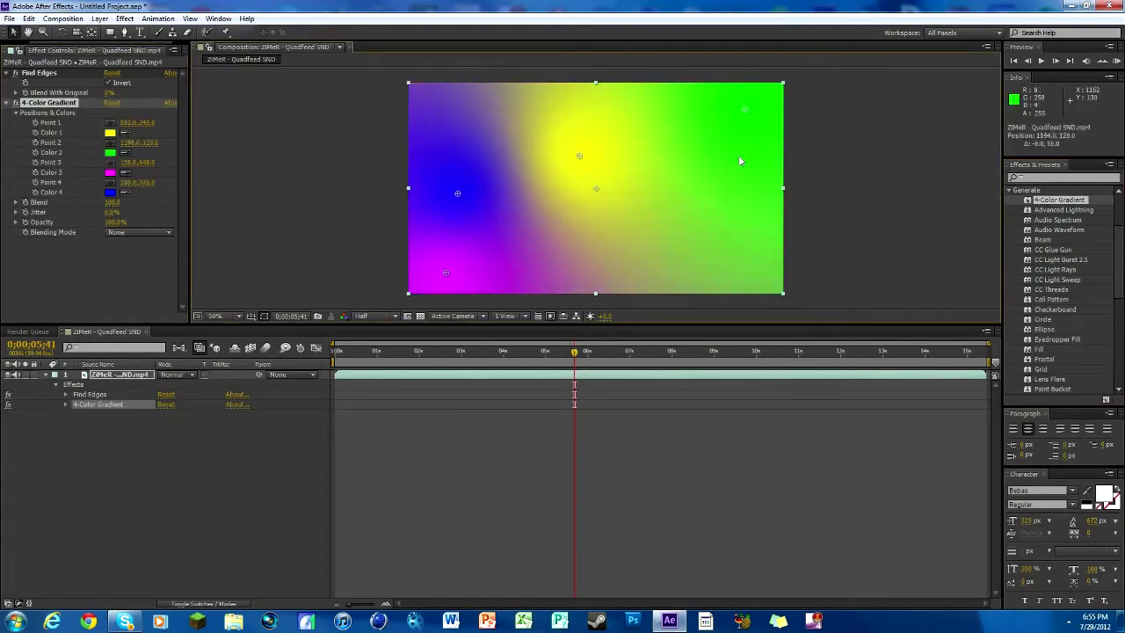
mouse_move(745, 104)
mouse_down()
mouse_move(654, 247)
mouse_move(524, 248)
mouse_up()
drag(459, 195, 715, 228)
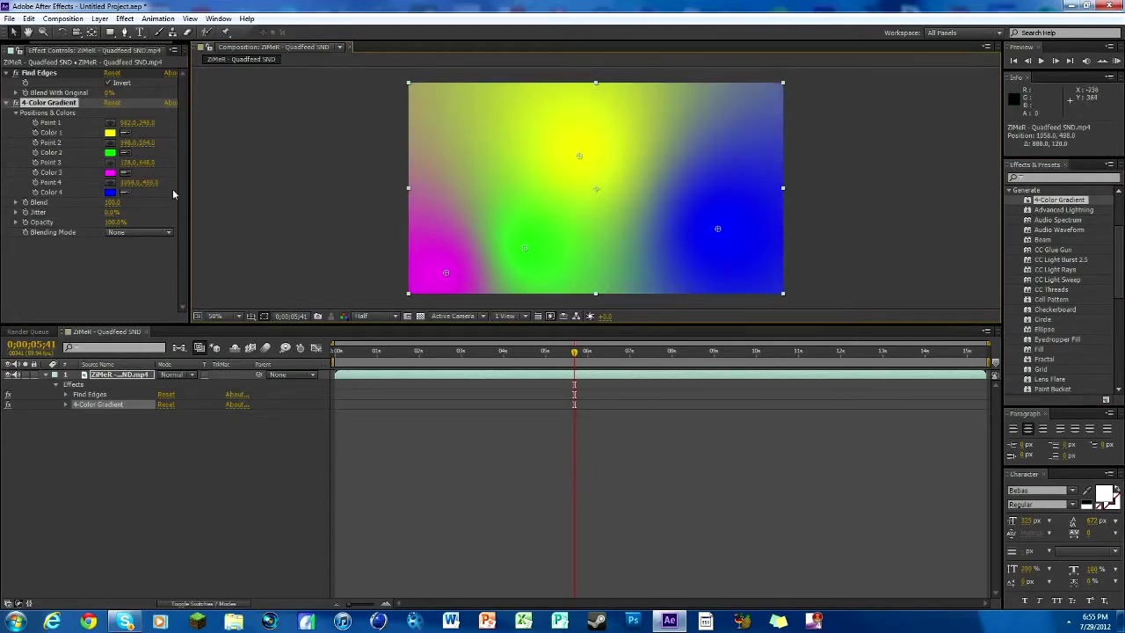
click(131, 233)
Set the gradient to Overlay, moving magenta upper left, blue bottom right, yellow upper right.
click(146, 315)
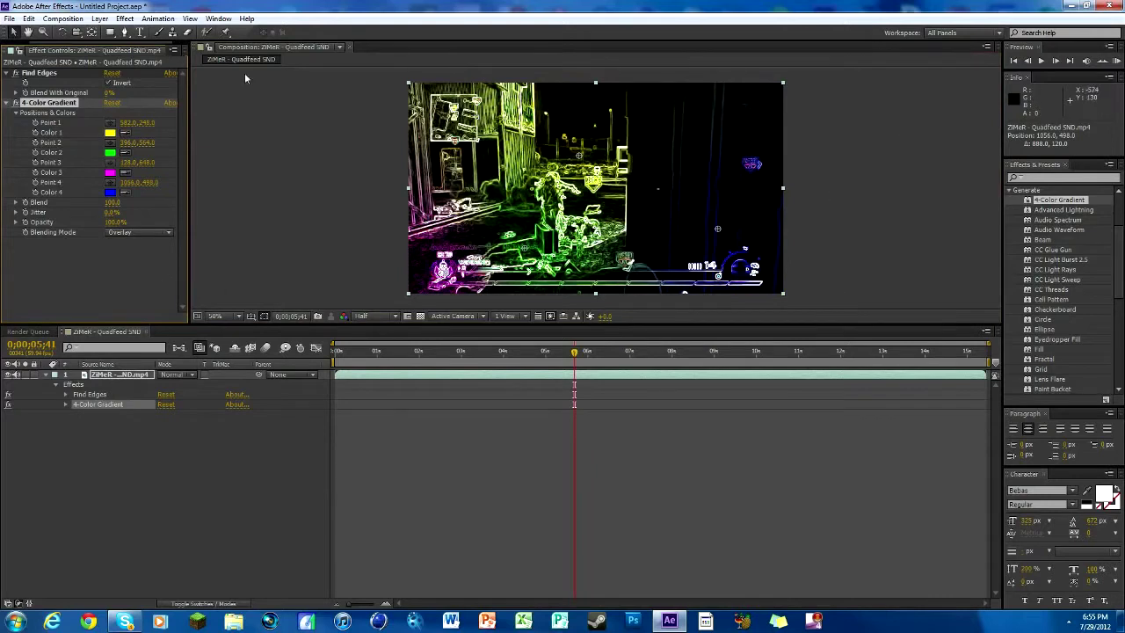
mouse_move(704, 227)
mouse_down()
mouse_move(617, 227)
mouse_move(581, 158)
mouse_up()
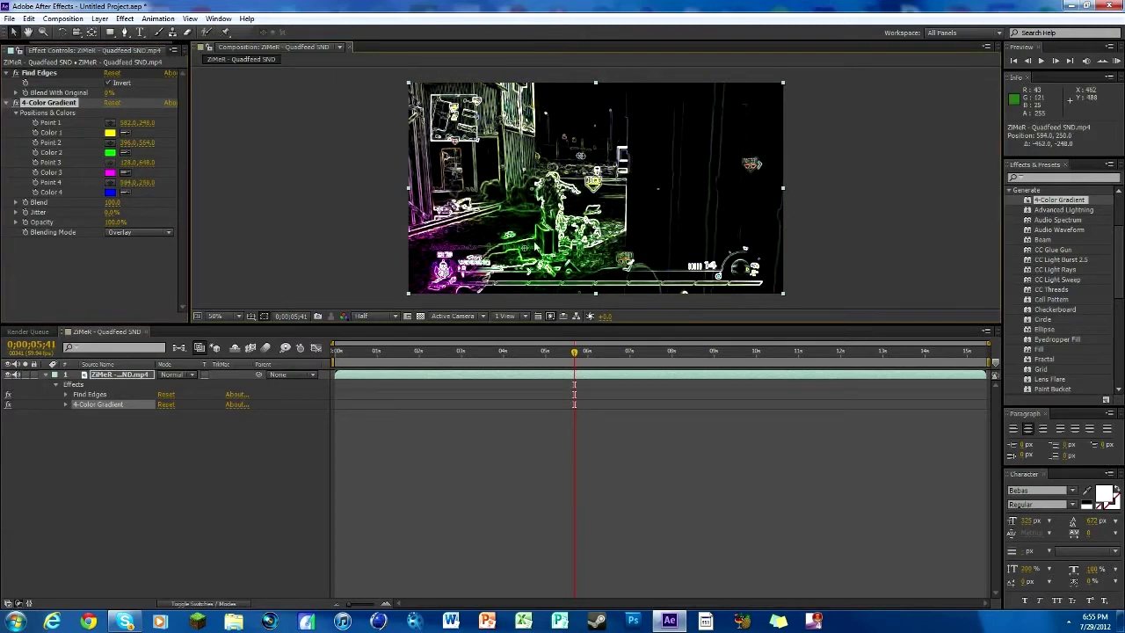
drag(446, 272, 463, 136)
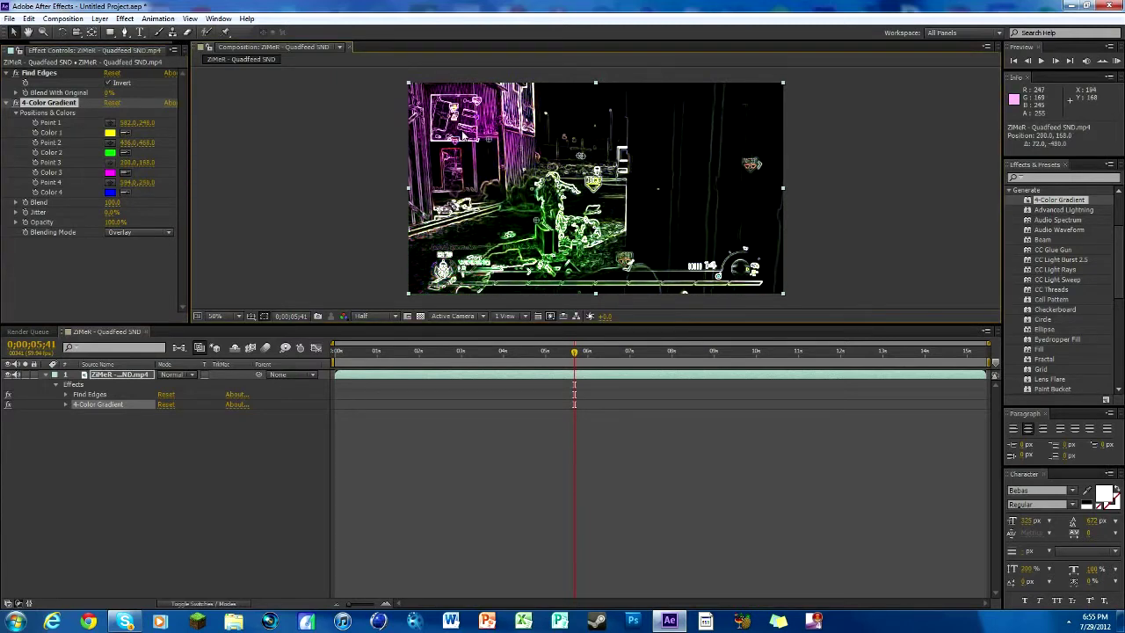
drag(580, 155, 746, 258)
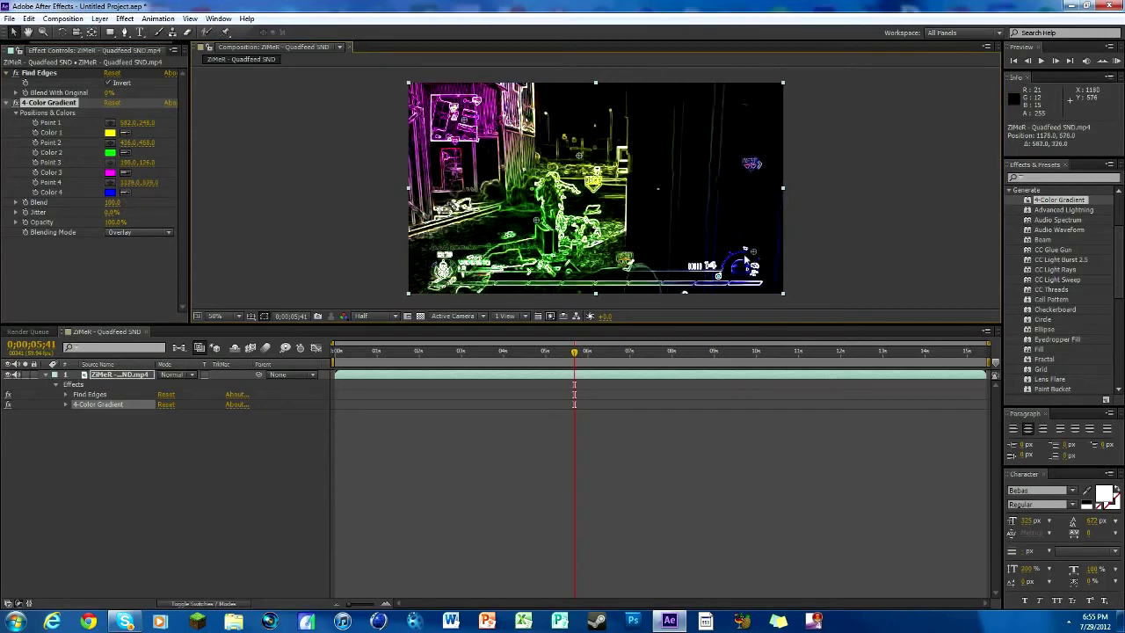
drag(578, 156, 729, 117)
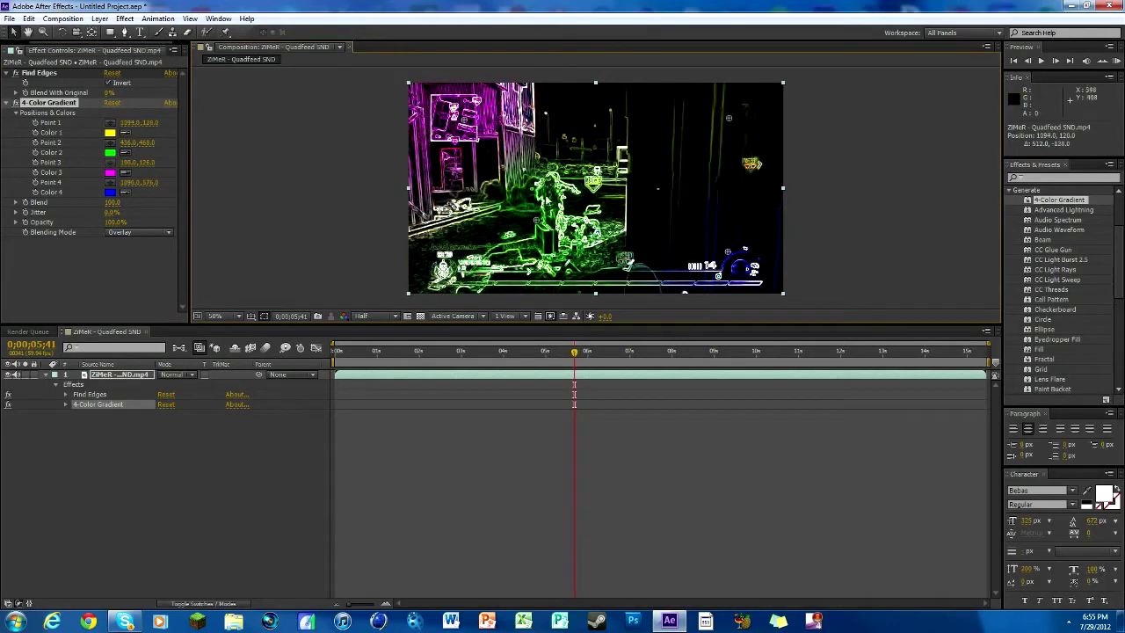
drag(595, 182, 584, 192)
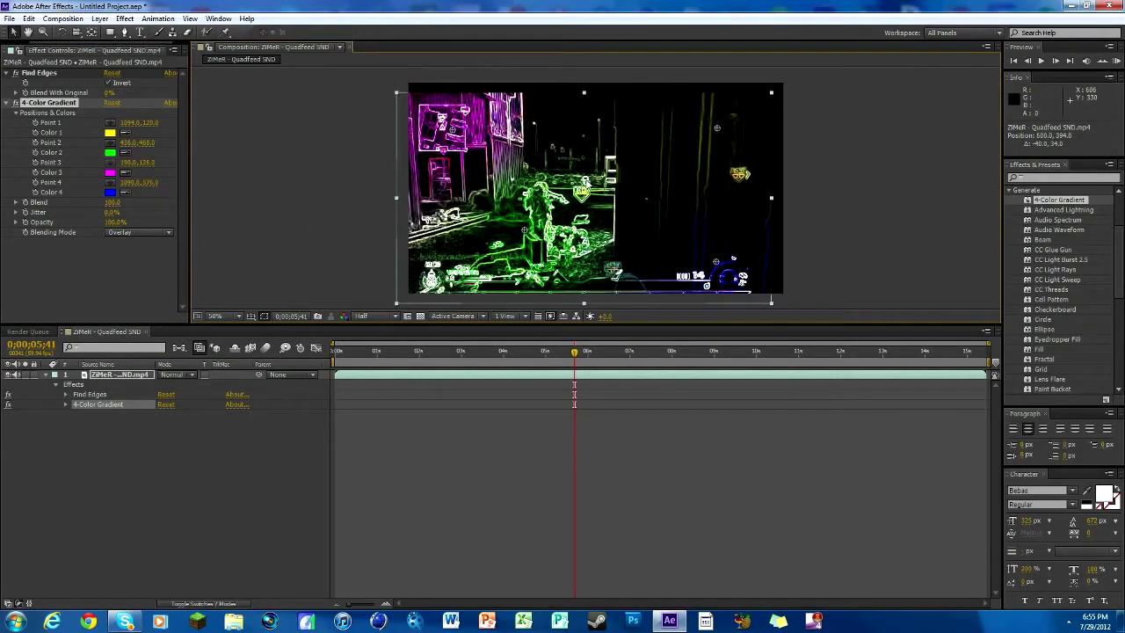
Delete and reapply the 4-Color Gradient in Overlay mode, then realign the video layer.
key(Delete)
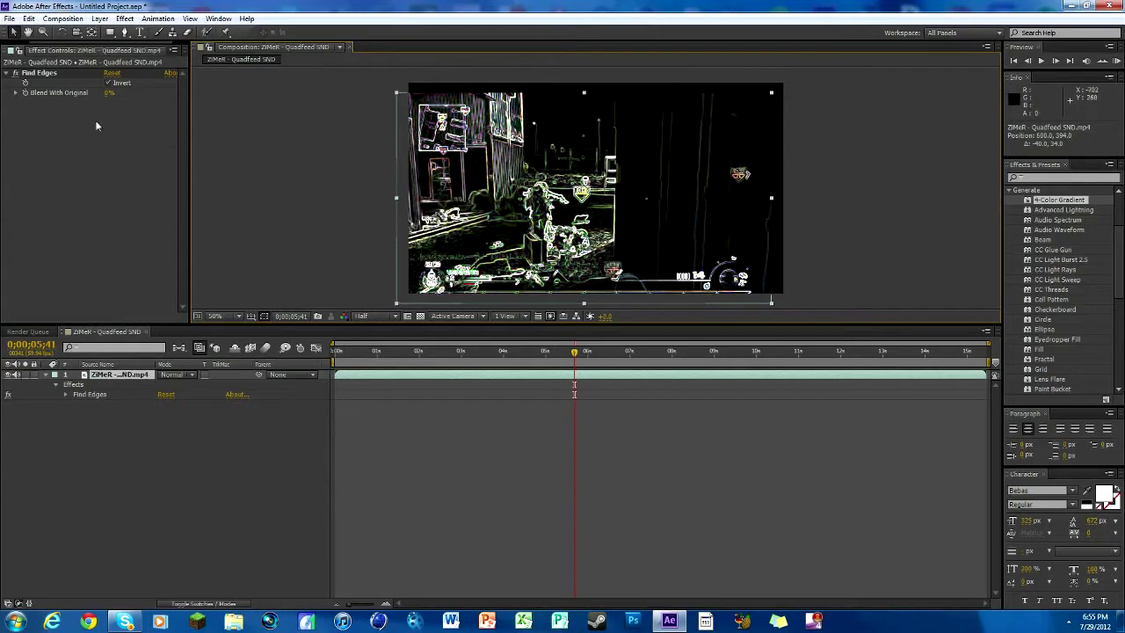
drag(1046, 203, 619, 377)
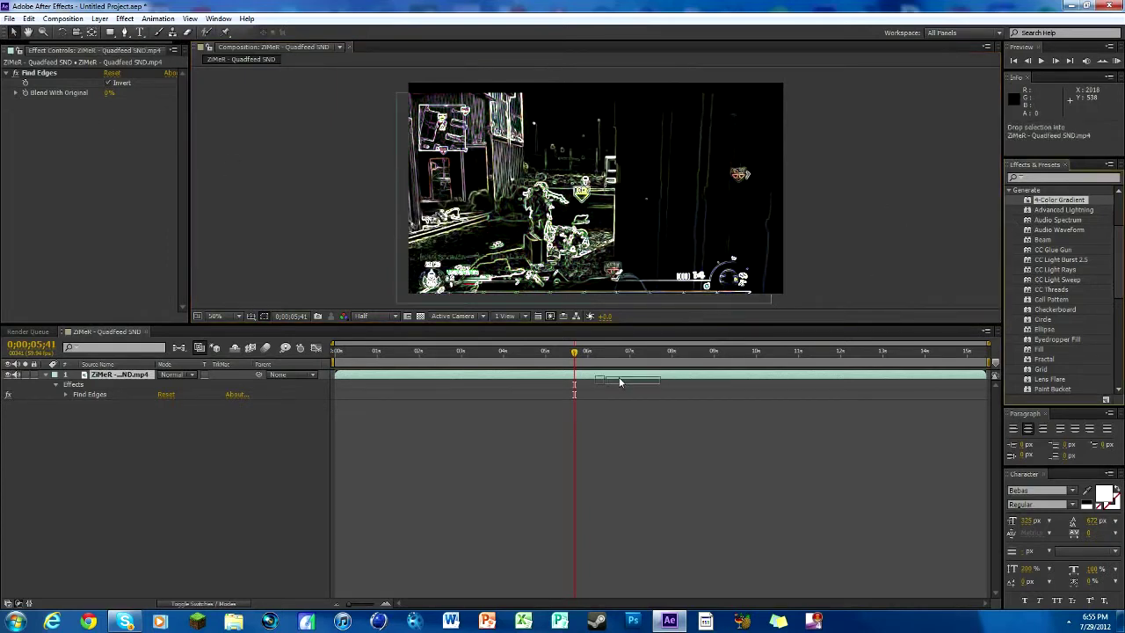
click(156, 233)
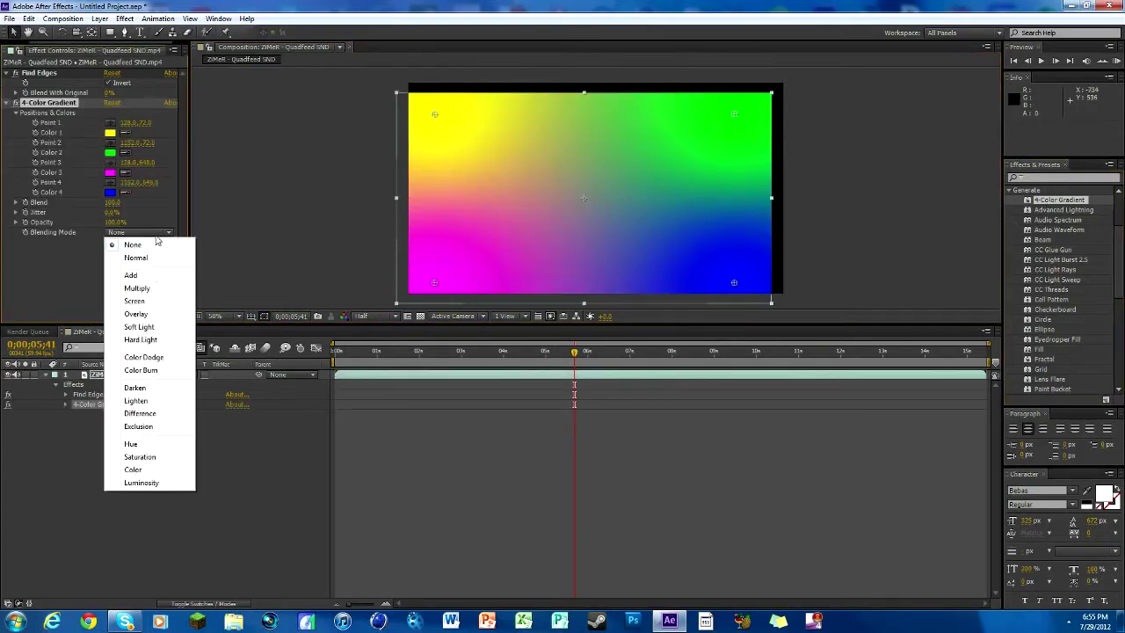
click(141, 314)
drag(580, 214, 592, 204)
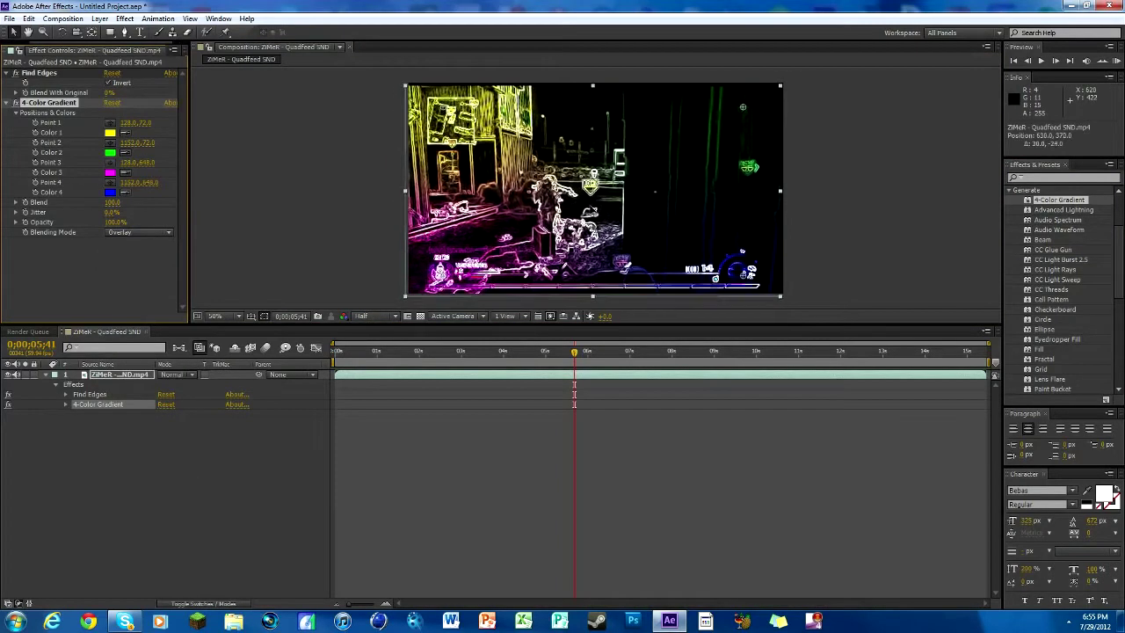
click(392, 235)
Near 7 seconds, set Find Edges Blend With Original to 100% and gradient opacity to 0%.
drag(578, 356, 580, 358)
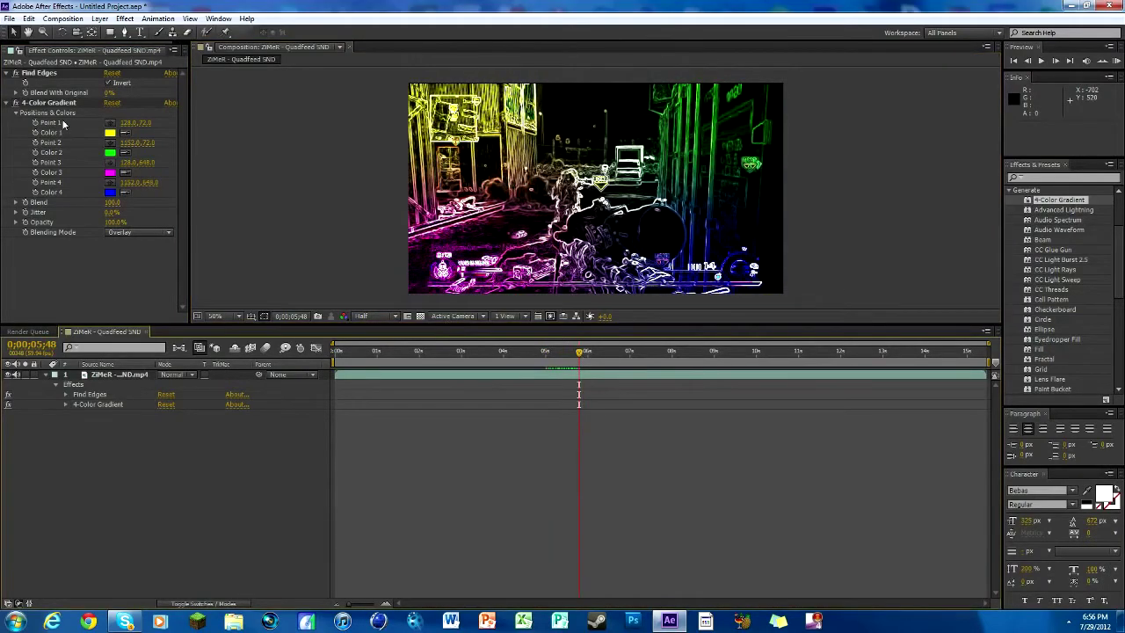
click(25, 224)
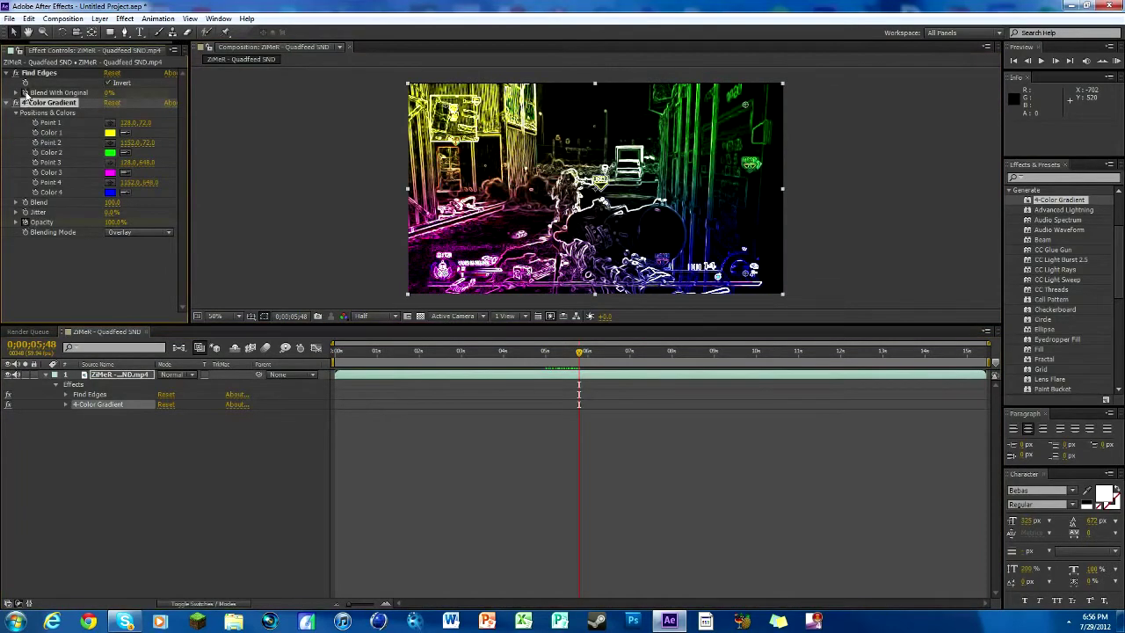
key(Up)
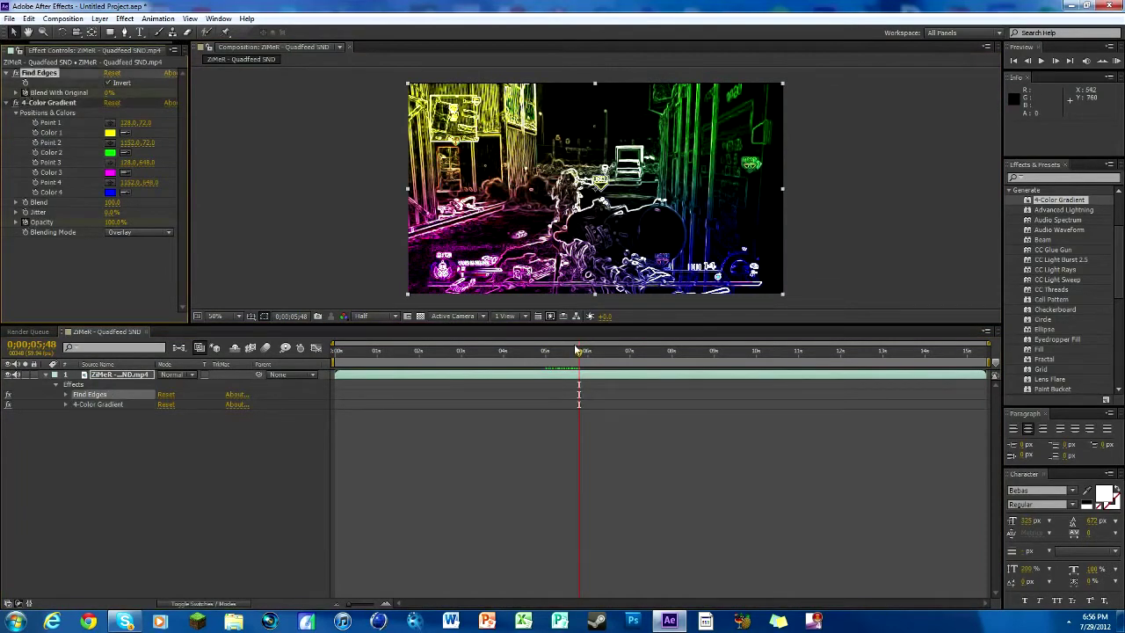
drag(578, 350, 639, 353)
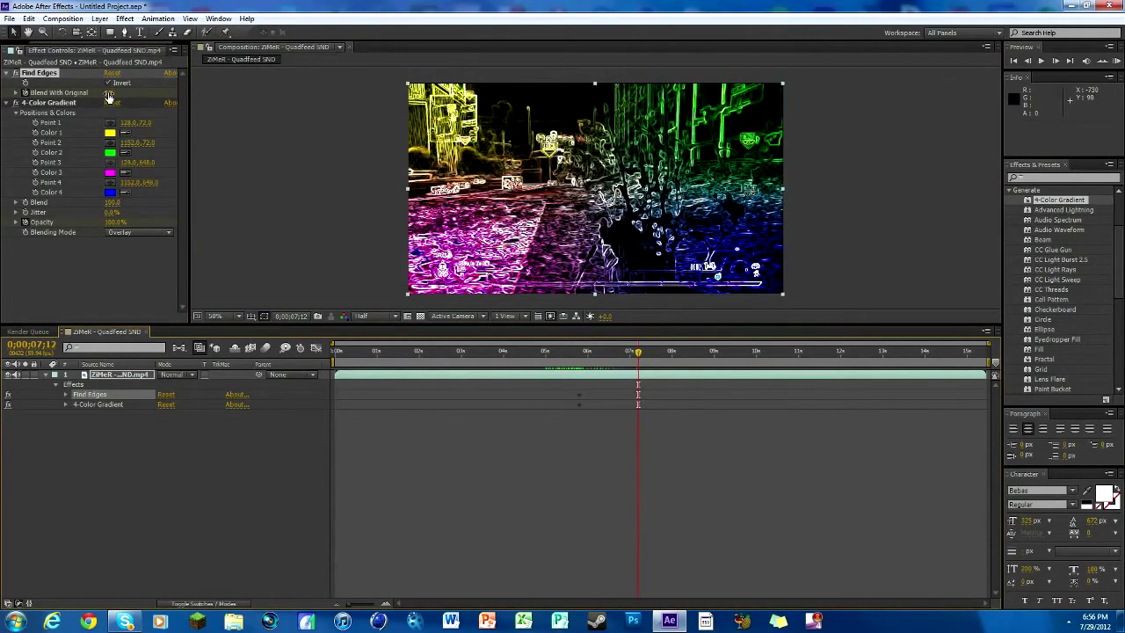
drag(109, 93, 209, 90)
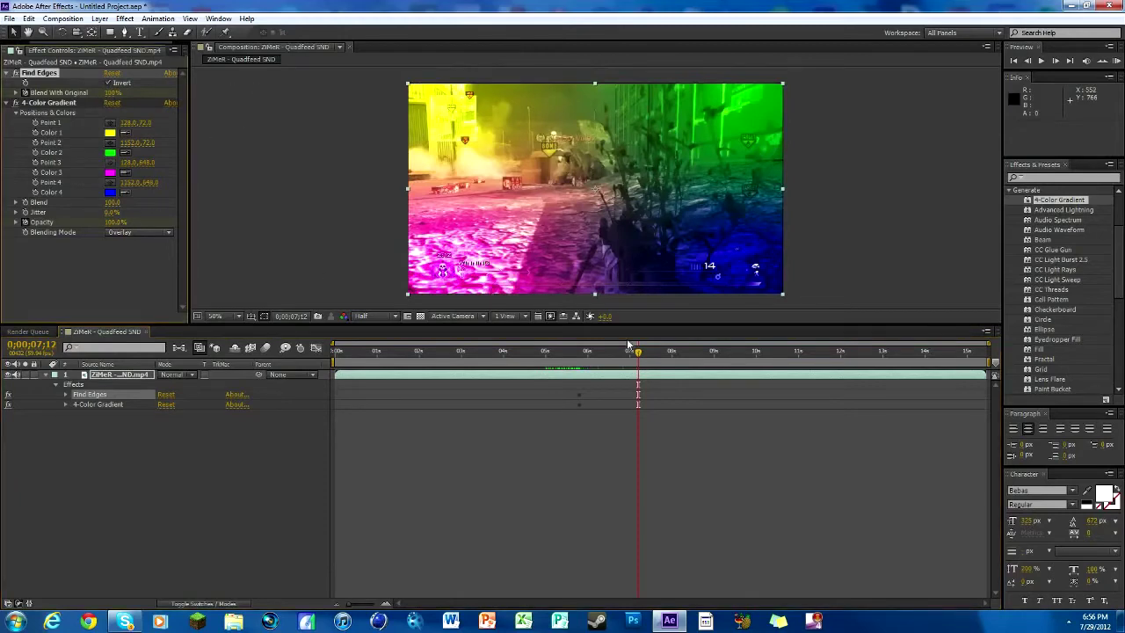
drag(637, 353, 627, 353)
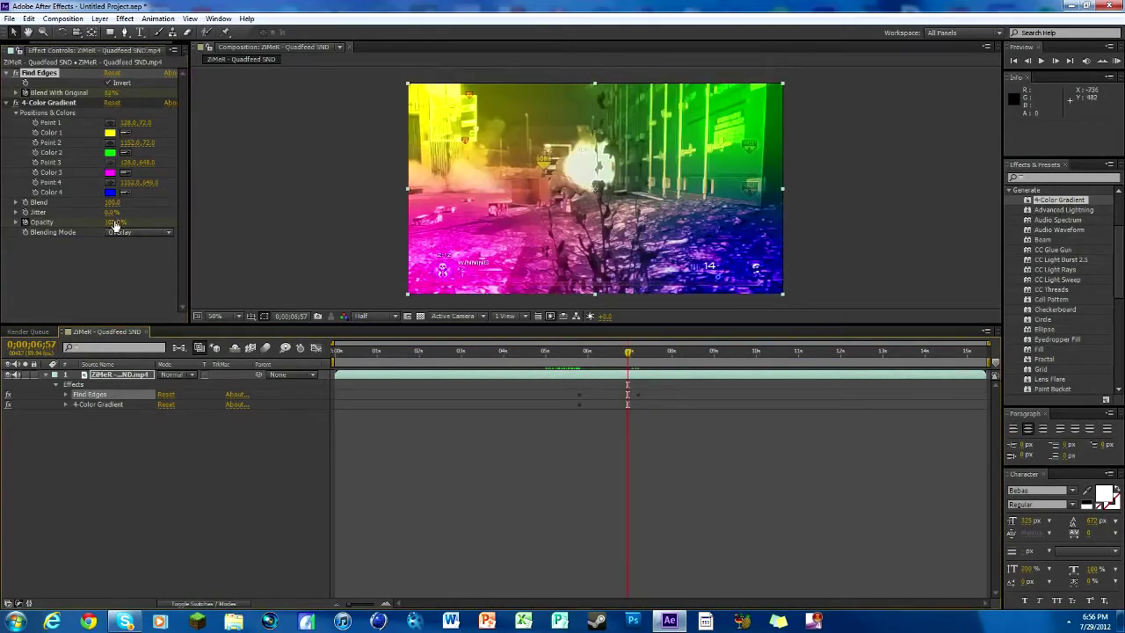
drag(116, 225, 53, 225)
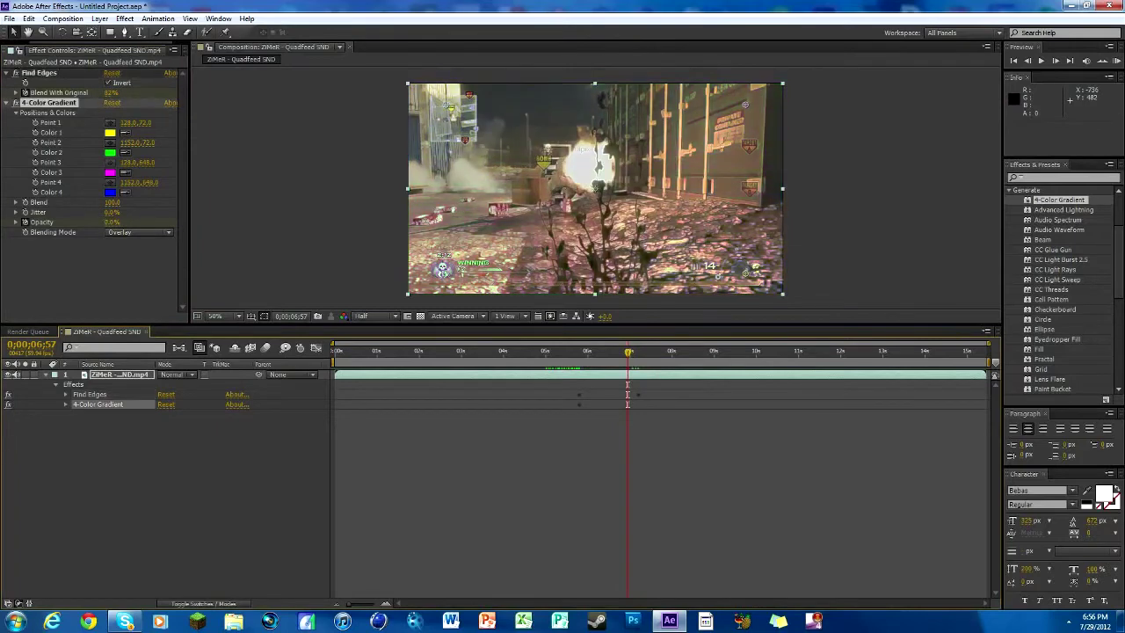
Key gradient opacity 0% at 4;42 and Find Edges blend 100% at 4;26, then go to 3;38.
drag(629, 352, 602, 352)
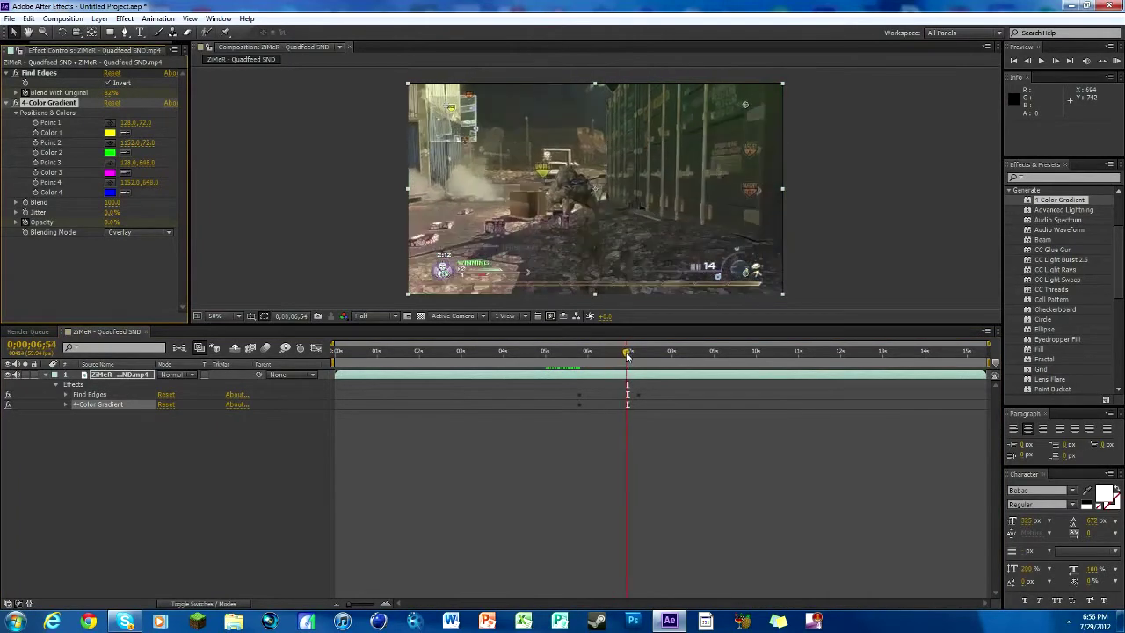
drag(601, 353, 533, 352)
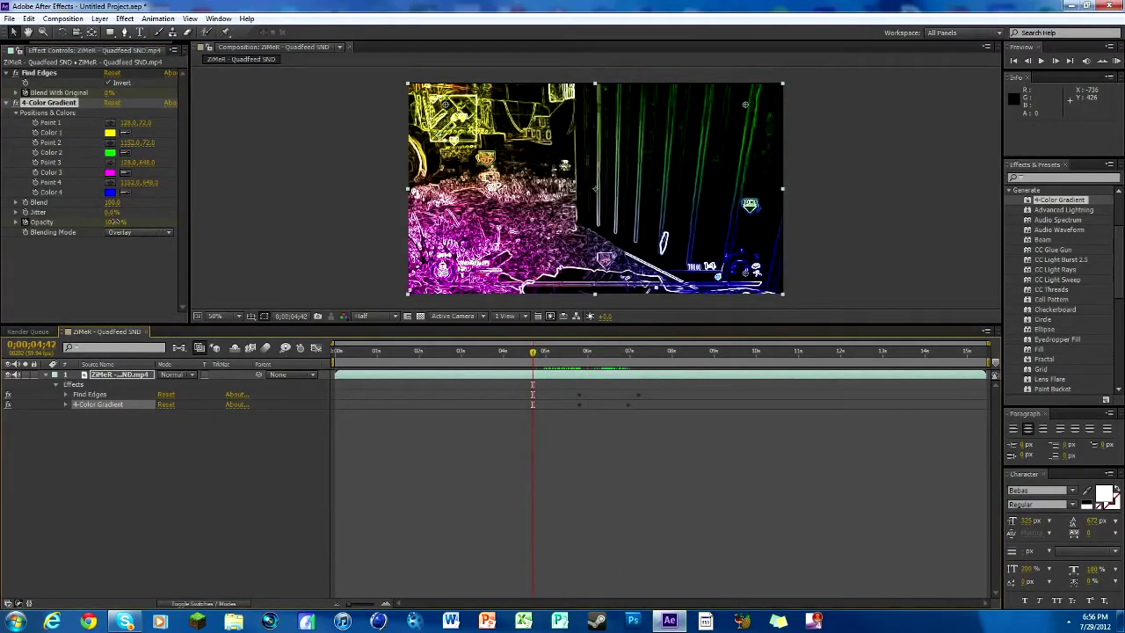
drag(115, 221, 35, 221)
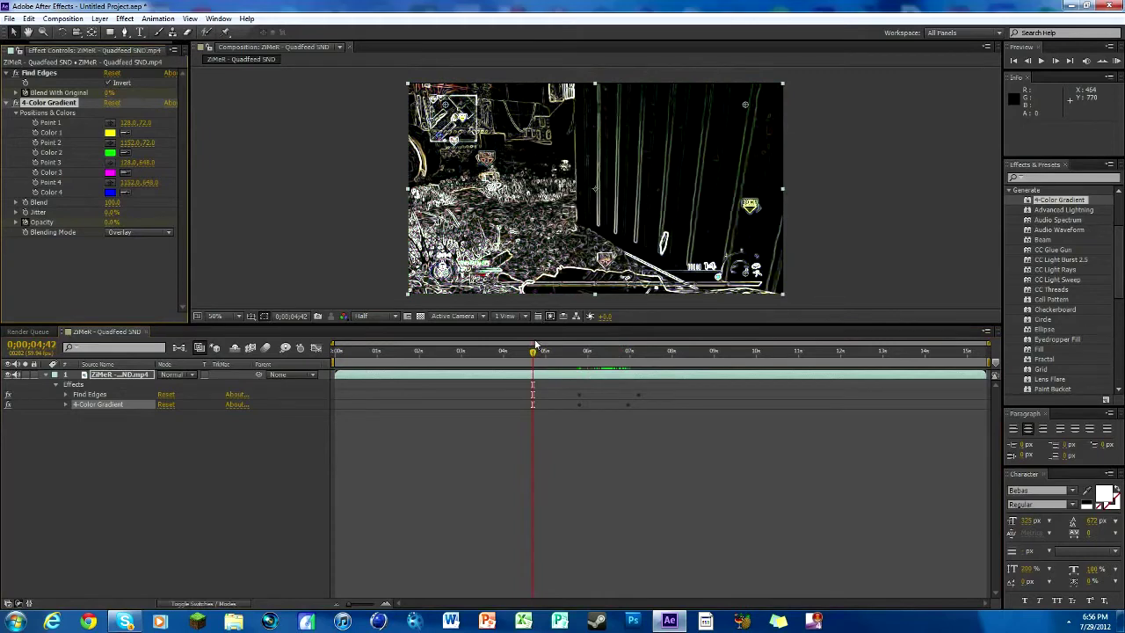
drag(535, 344, 522, 351)
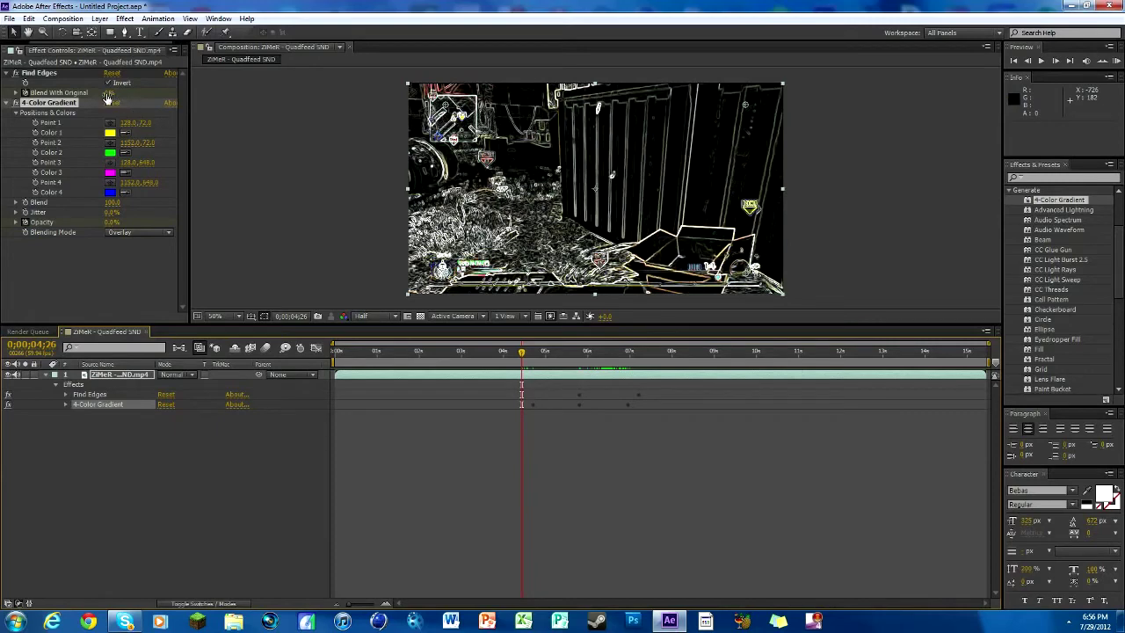
drag(110, 93, 180, 93)
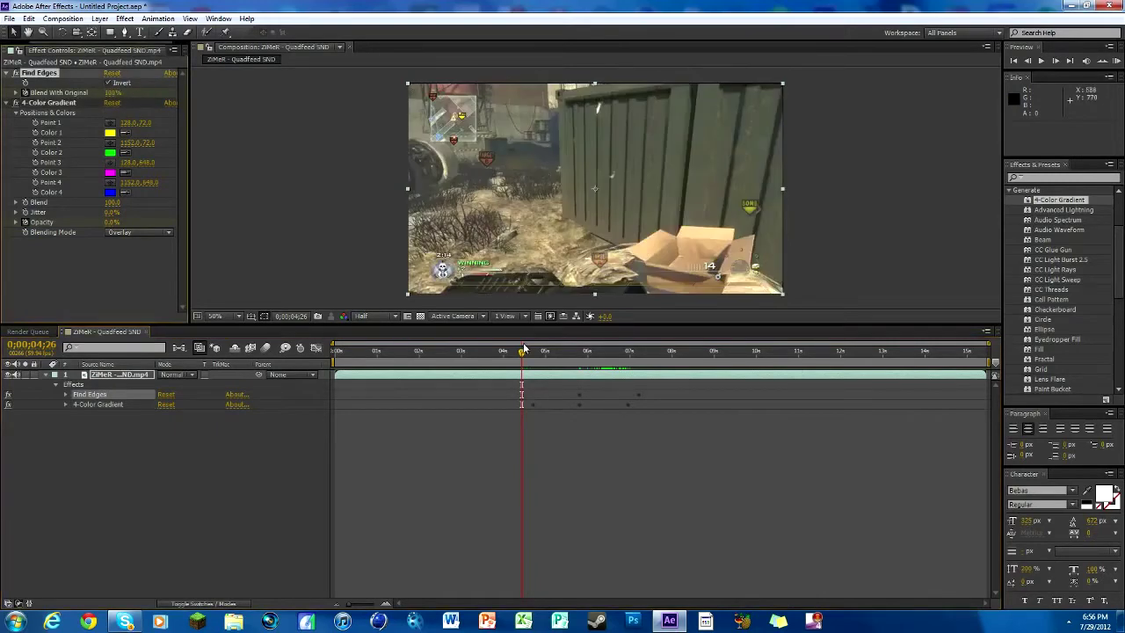
mouse_move(524, 349)
mouse_down()
mouse_move(489, 352)
mouse_move(657, 357)
mouse_move(605, 354)
mouse_up()
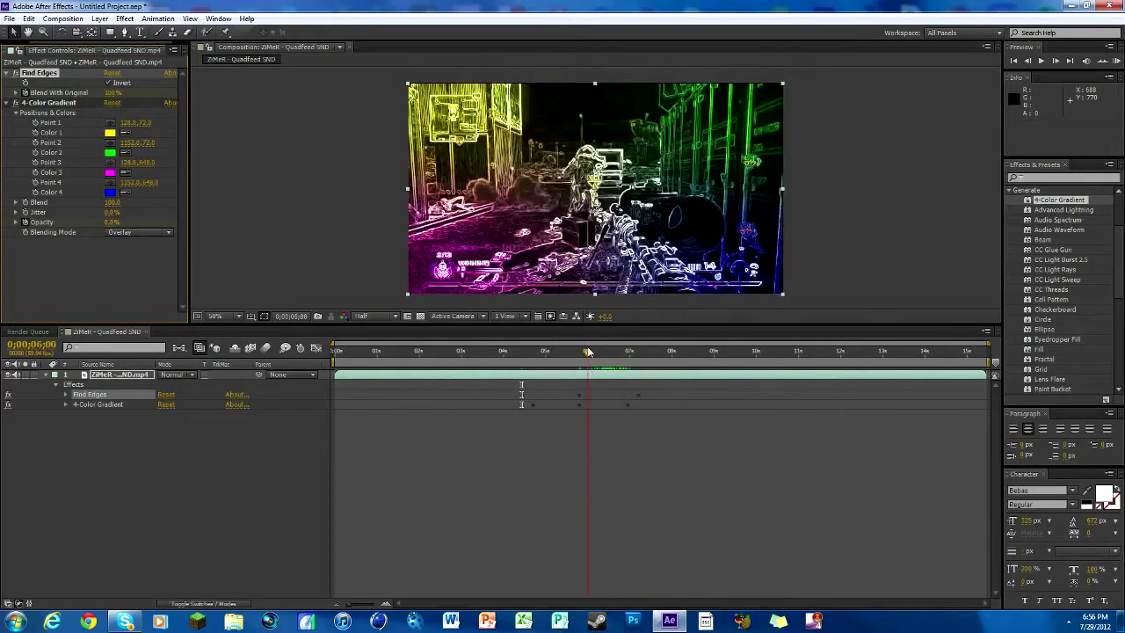
At 6;00, lower the 4-Color Gradient opacity to about 23%.
click(588, 351)
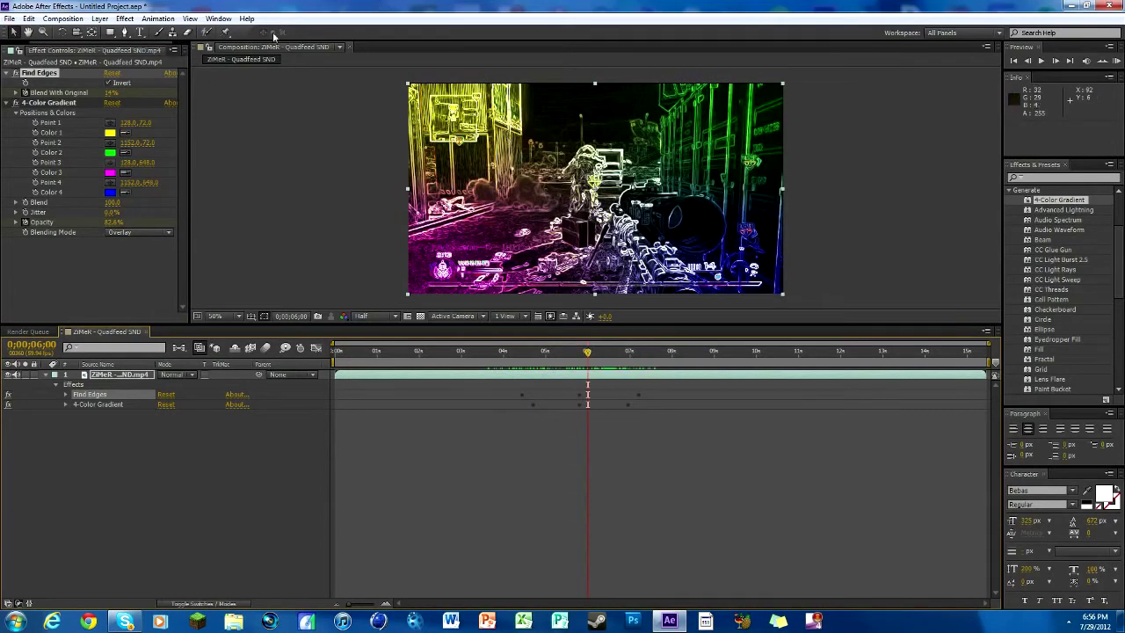
mouse_move(113, 221)
mouse_down()
mouse_move(43, 222)
mouse_move(62, 221)
mouse_up()
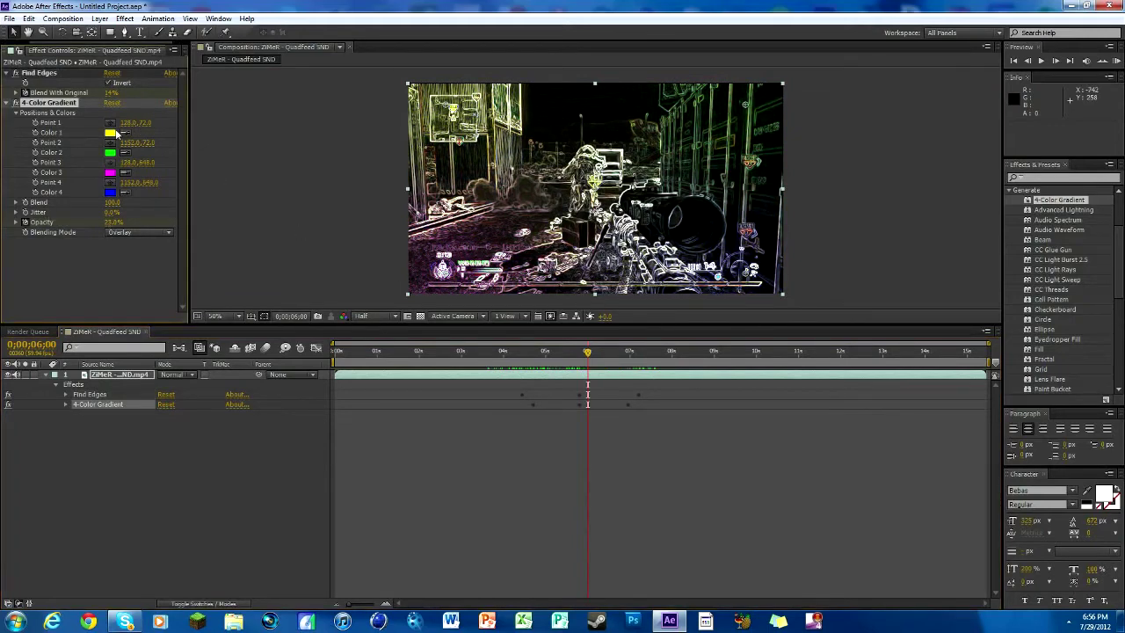
click(112, 133)
Change gradient Color 1 to magenta, Color 2 to purple and Color 4 to magenta.
mouse_move(294, 383)
mouse_down()
mouse_move(294, 454)
mouse_move(293, 384)
mouse_up()
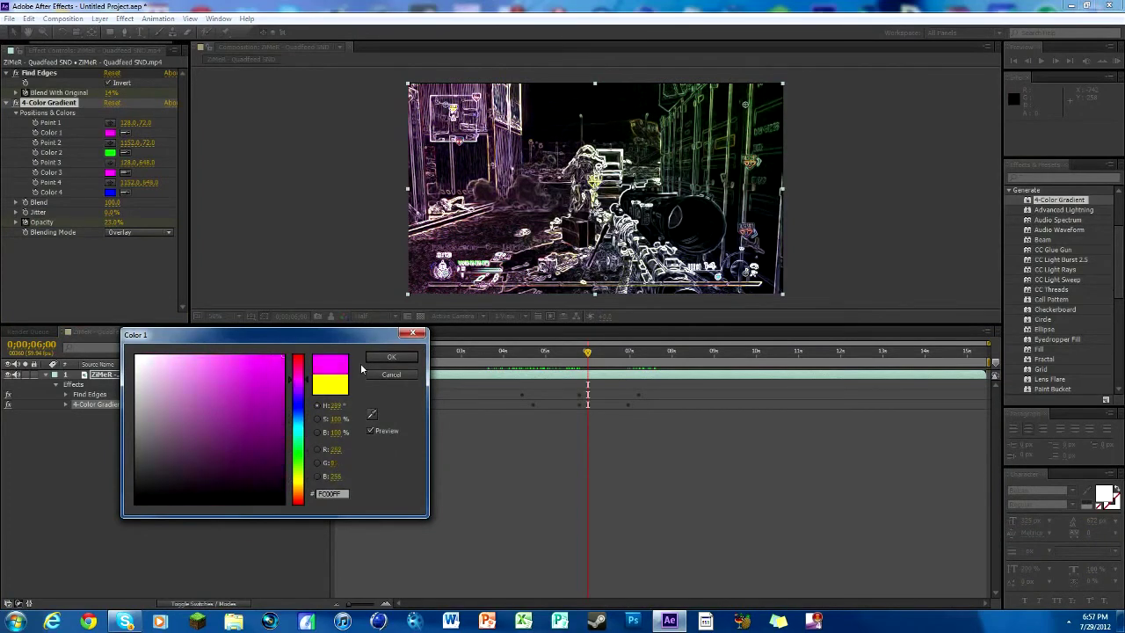
click(392, 358)
click(110, 153)
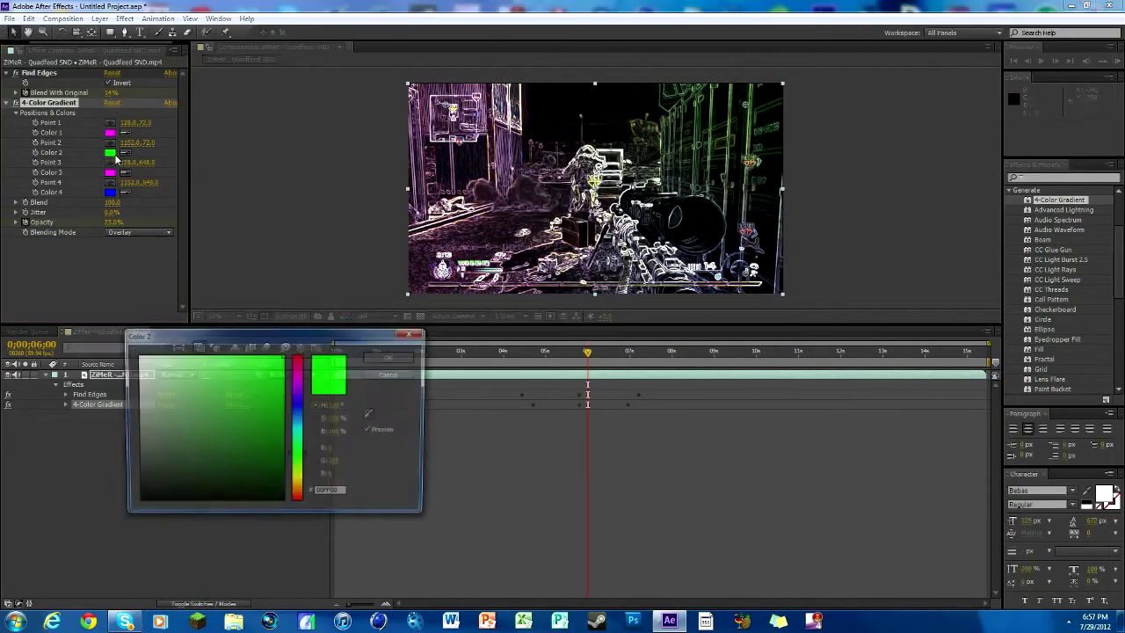
click(302, 387)
click(409, 361)
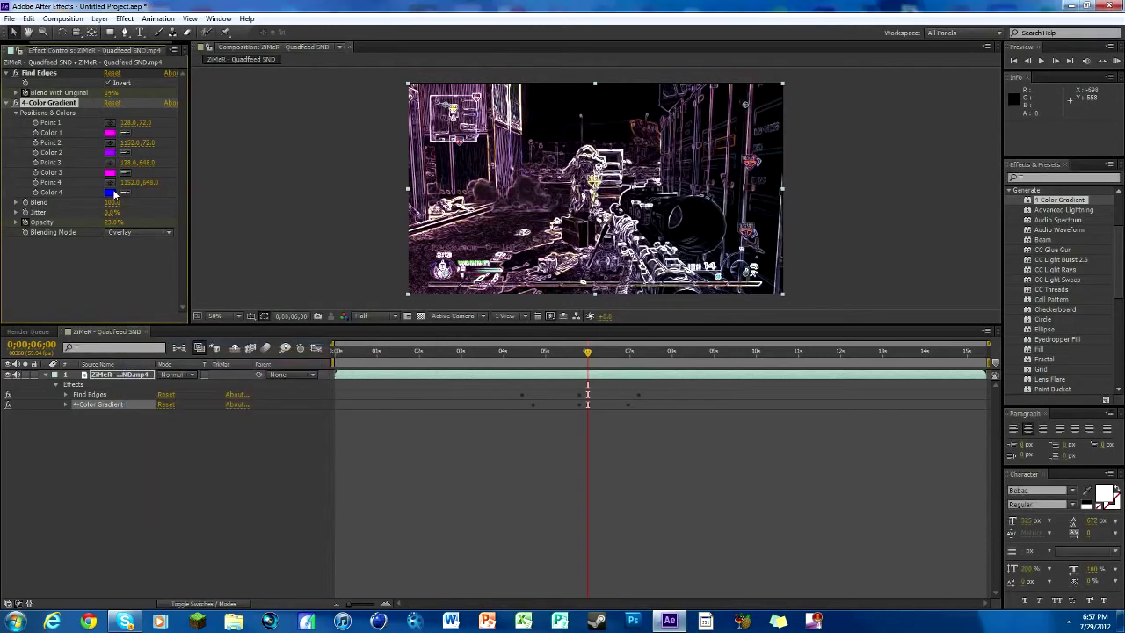
click(109, 192)
click(301, 387)
click(392, 358)
Move Point 2 to 388,472 and make Color 1 dark purple, undoing stray moves.
drag(745, 105, 670, 221)
click(110, 133)
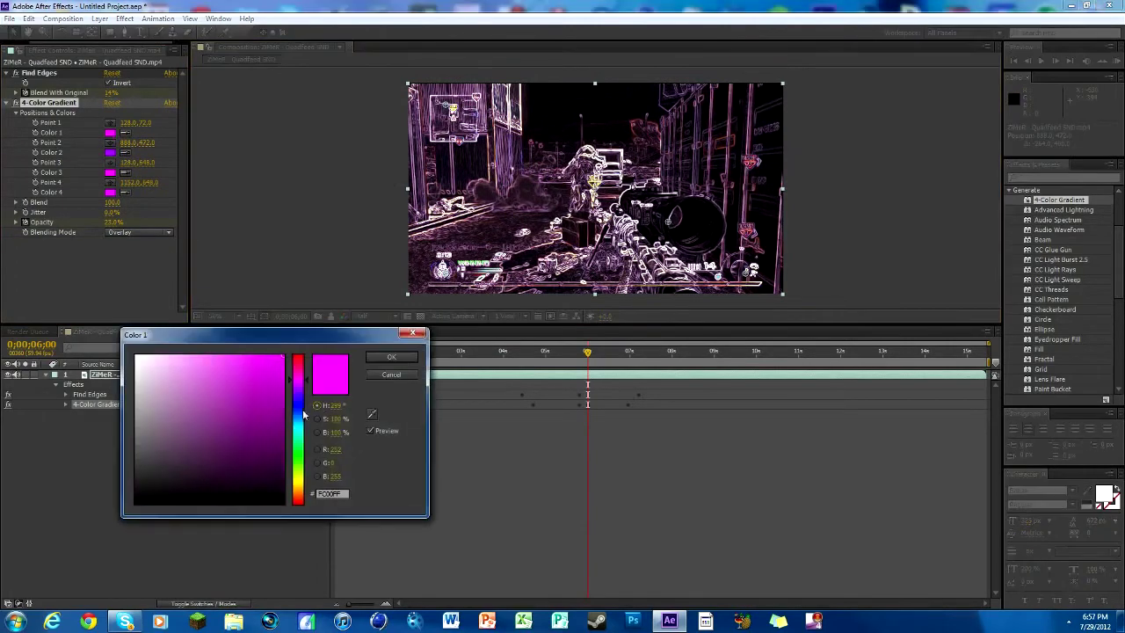
click(279, 475)
click(389, 359)
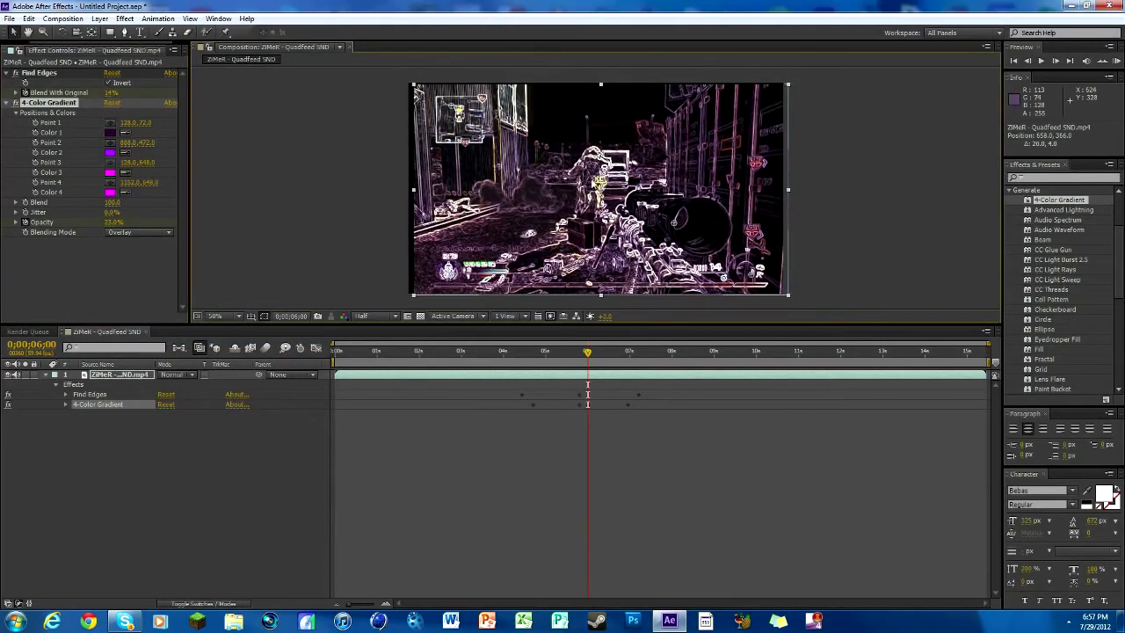
key(ctrl+z)
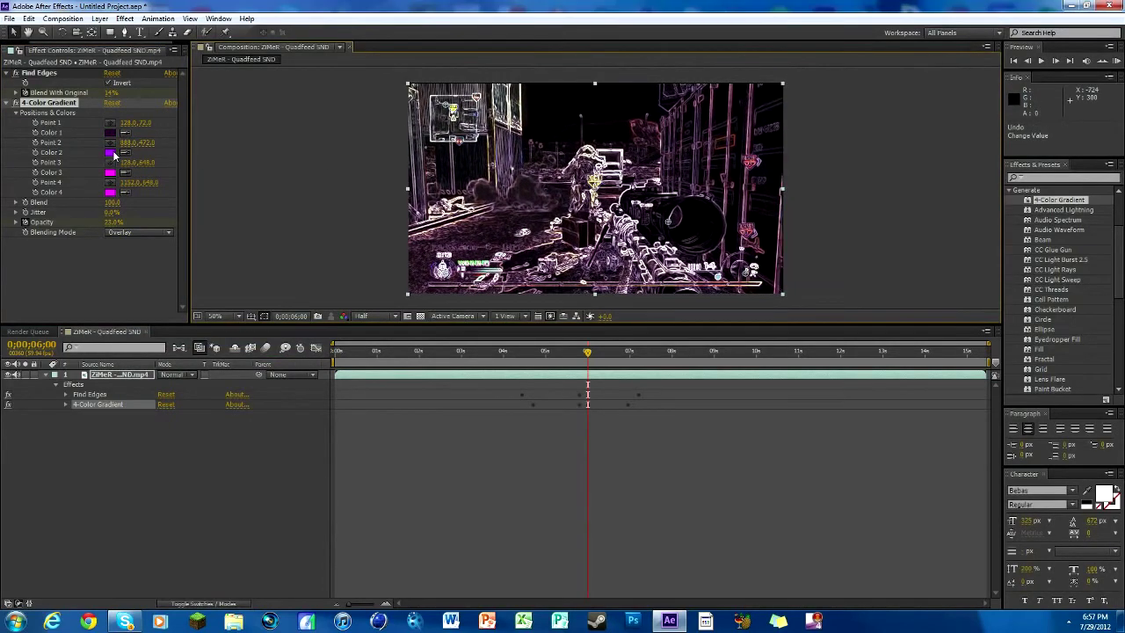
drag(598, 188, 587, 177)
key(ctrl+z)
Place the gradient's Point 3 near the frame centre.
click(373, 152)
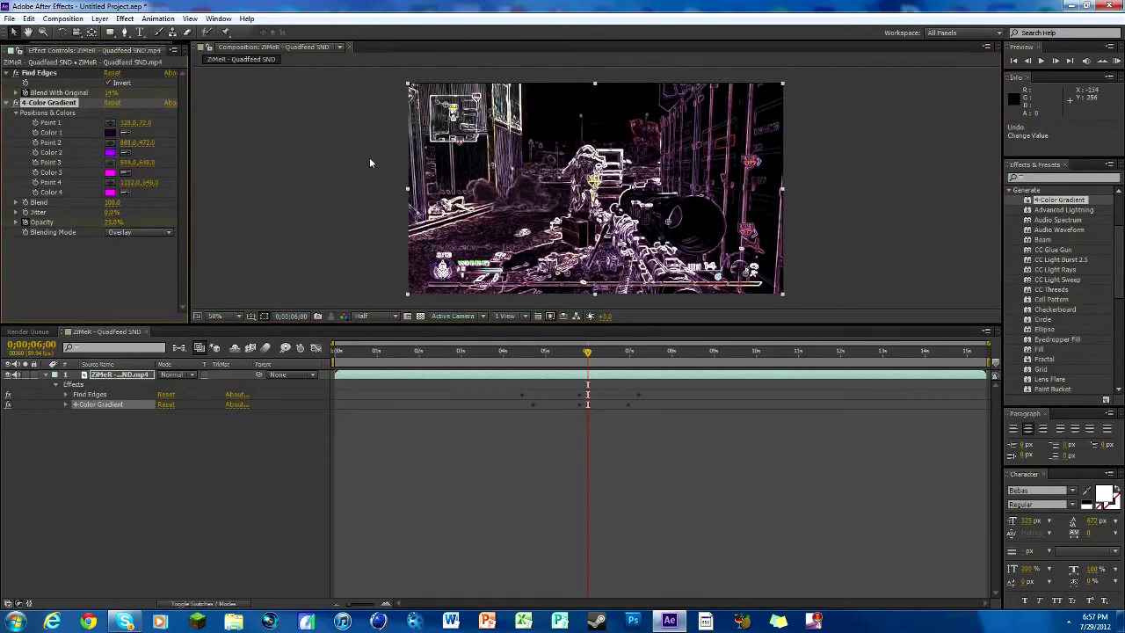
click(109, 162)
click(556, 174)
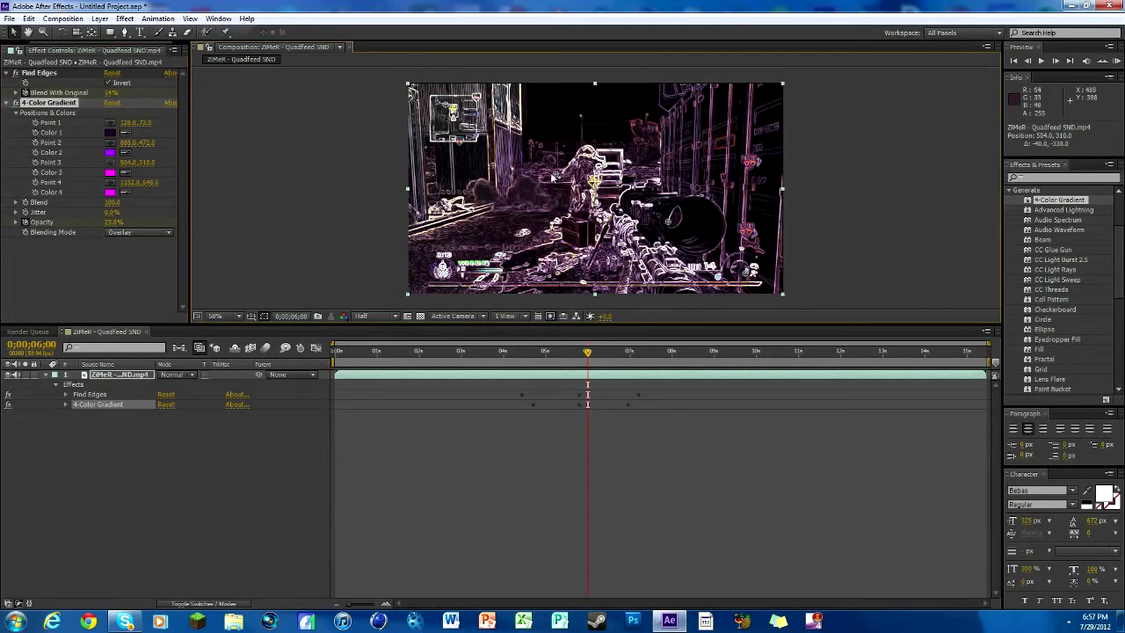
drag(552, 177, 540, 176)
Set the gradient's Color 2 to white.
click(110, 153)
drag(219, 378, 136, 355)
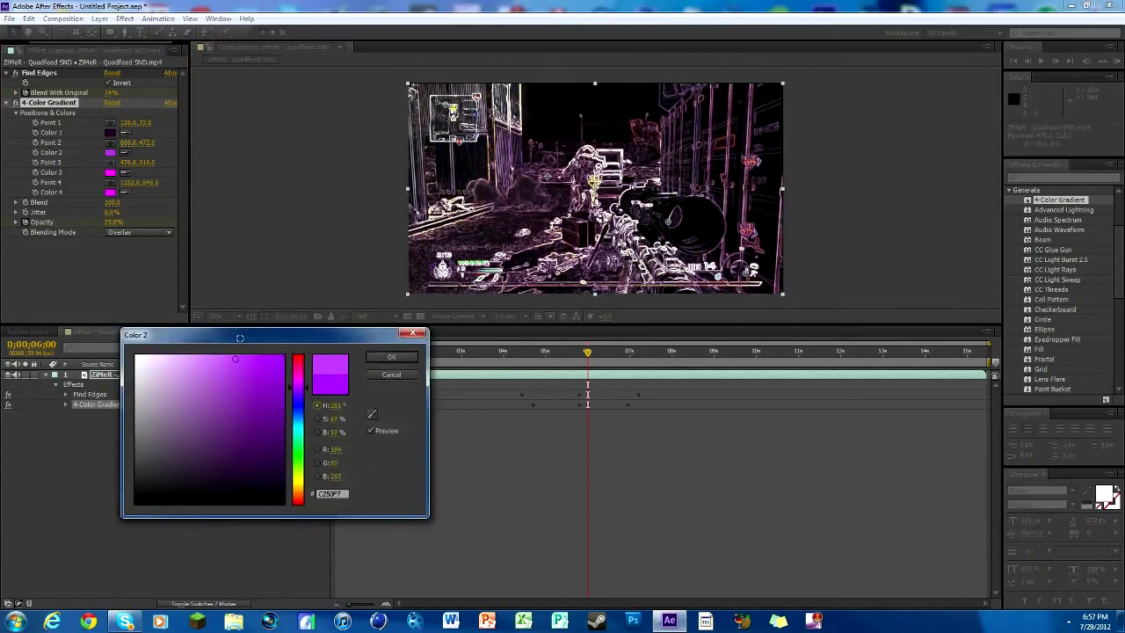
click(392, 356)
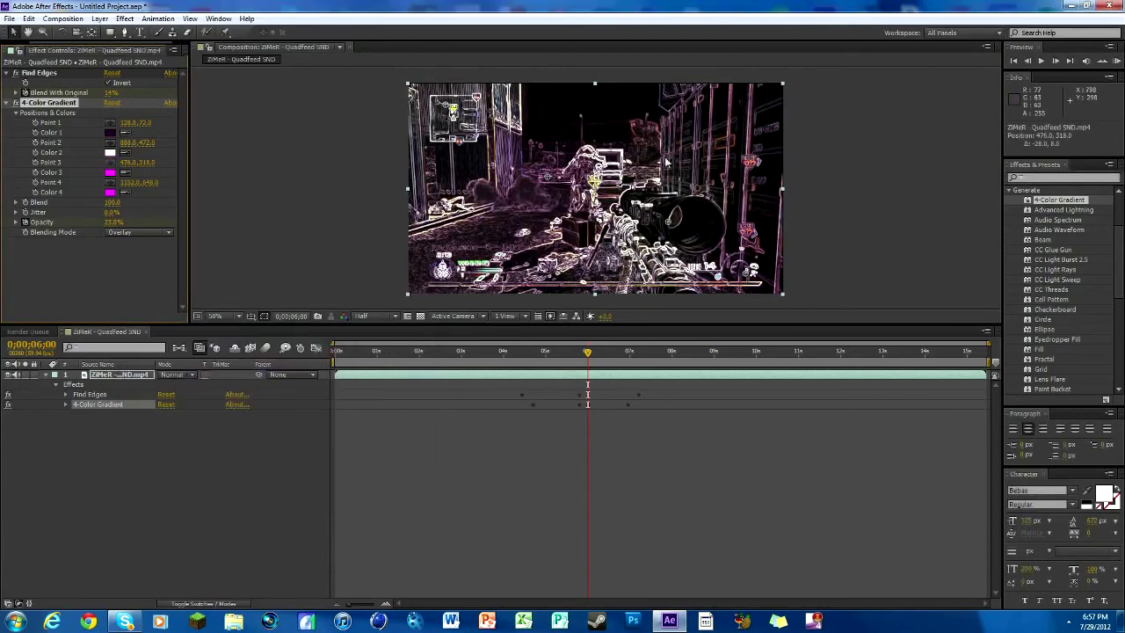
Move Point 3 to 396,288 and raise gradient opacity to about 28%.
drag(565, 180, 525, 168)
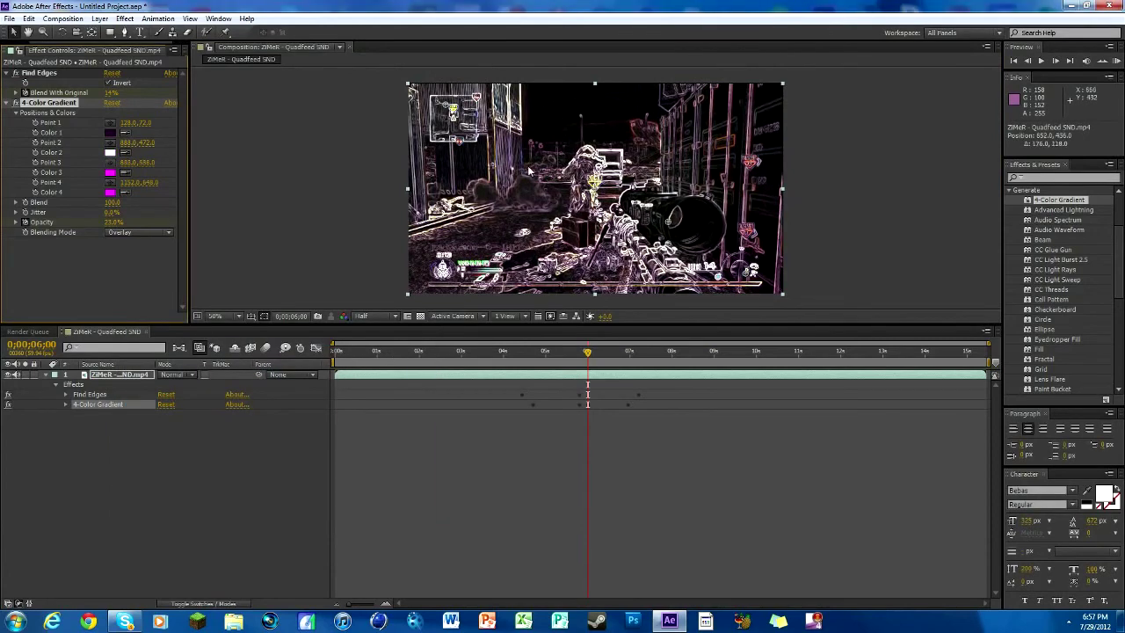
drag(115, 221, 186, 222)
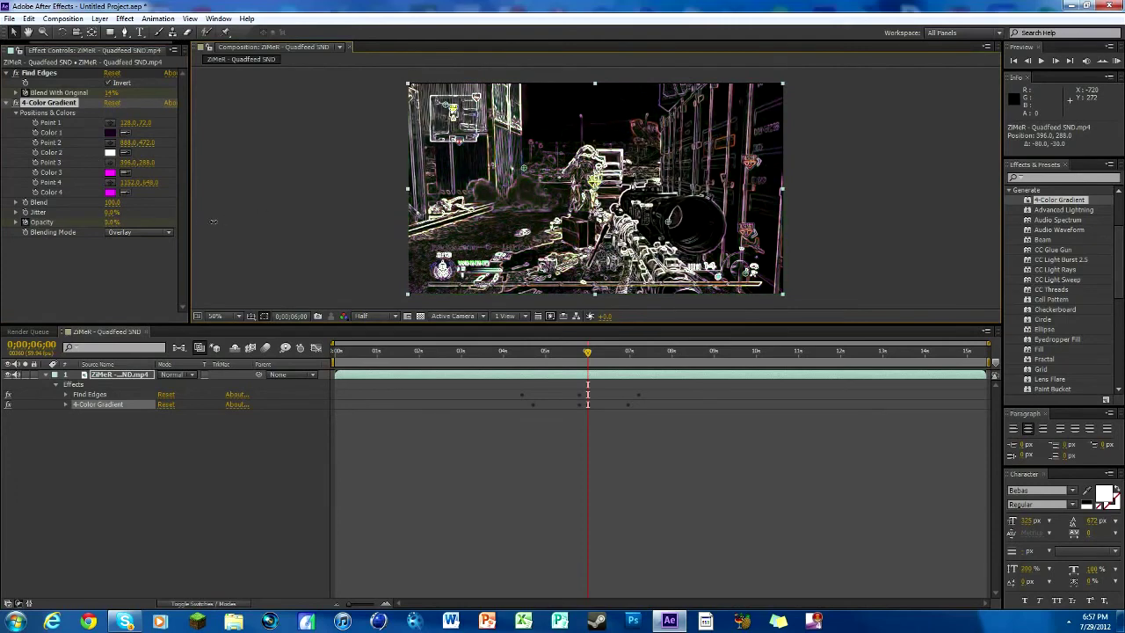
drag(214, 221, 254, 222)
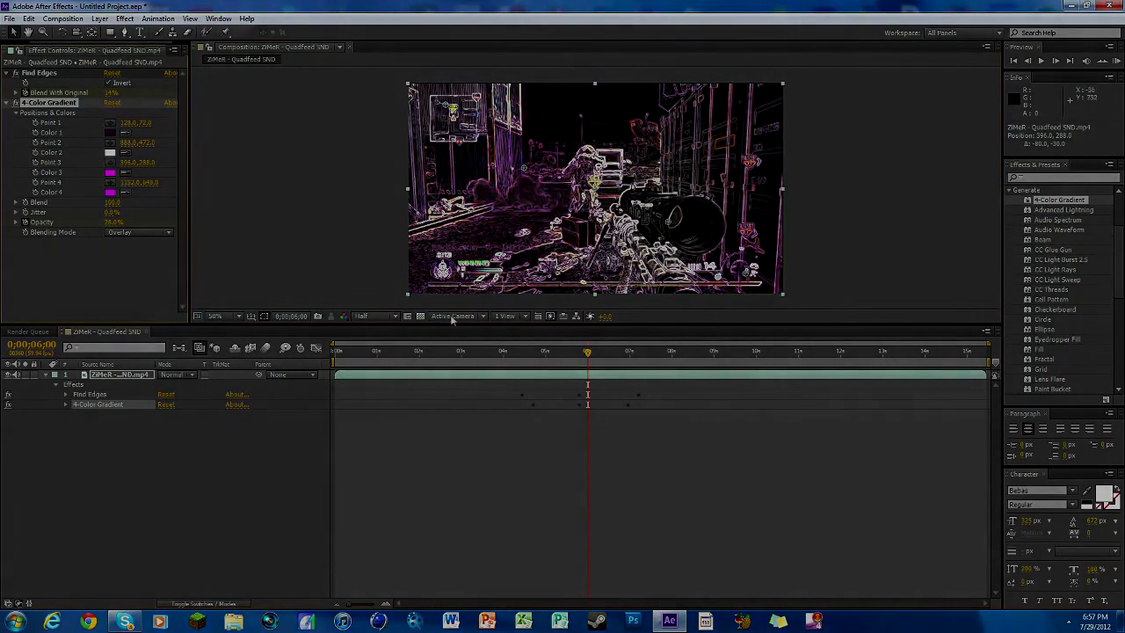